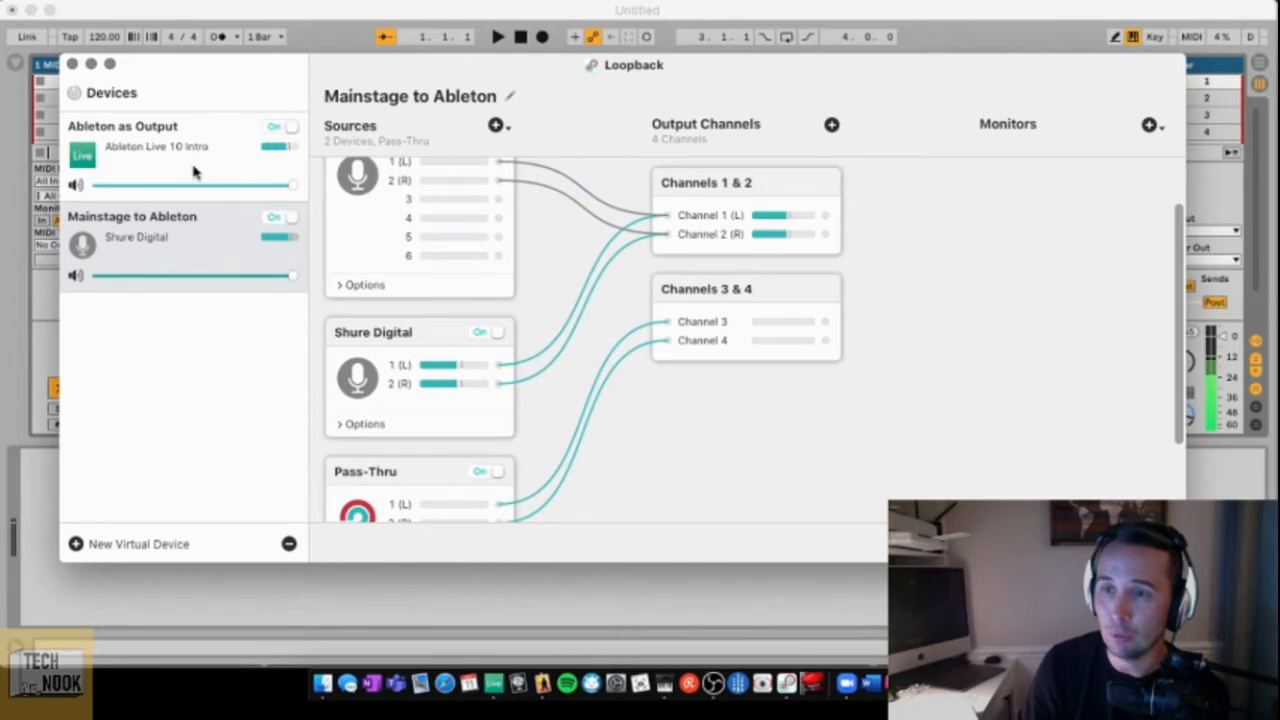
- Examine the routing of the Ableton as Output virtual device, and close the Loopback window
left_click(195, 159)
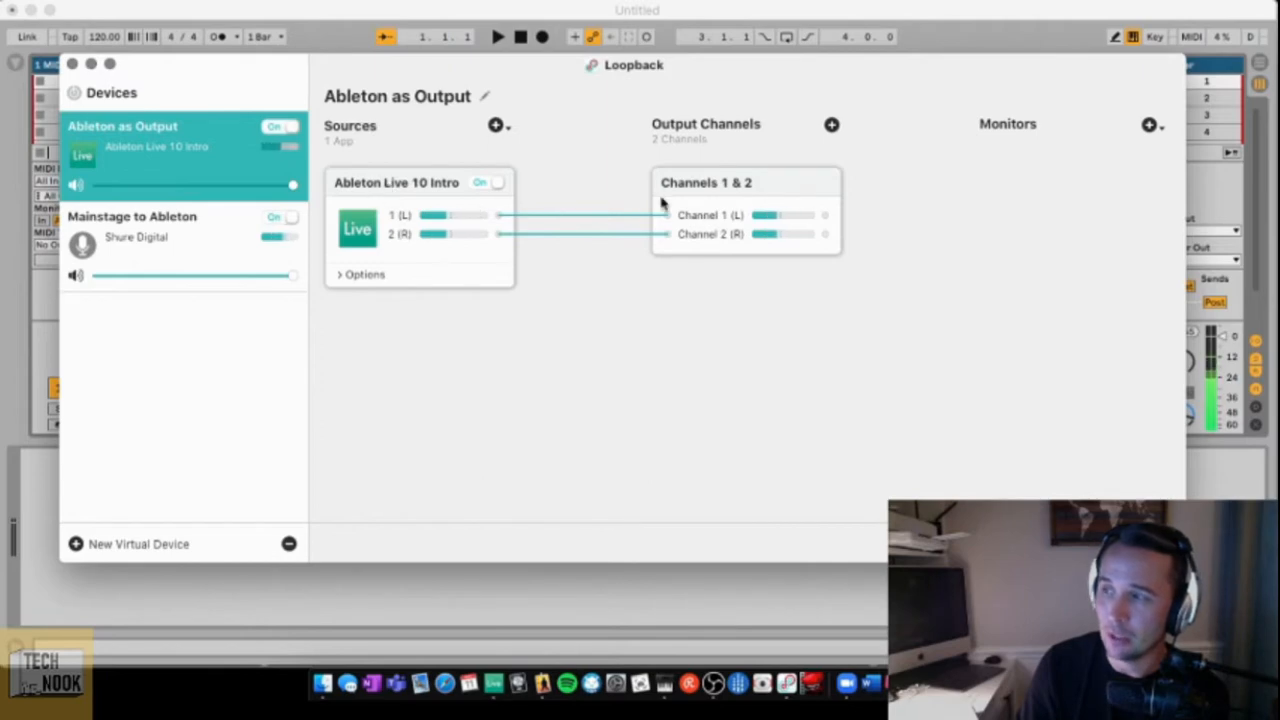
left_click(71, 66)
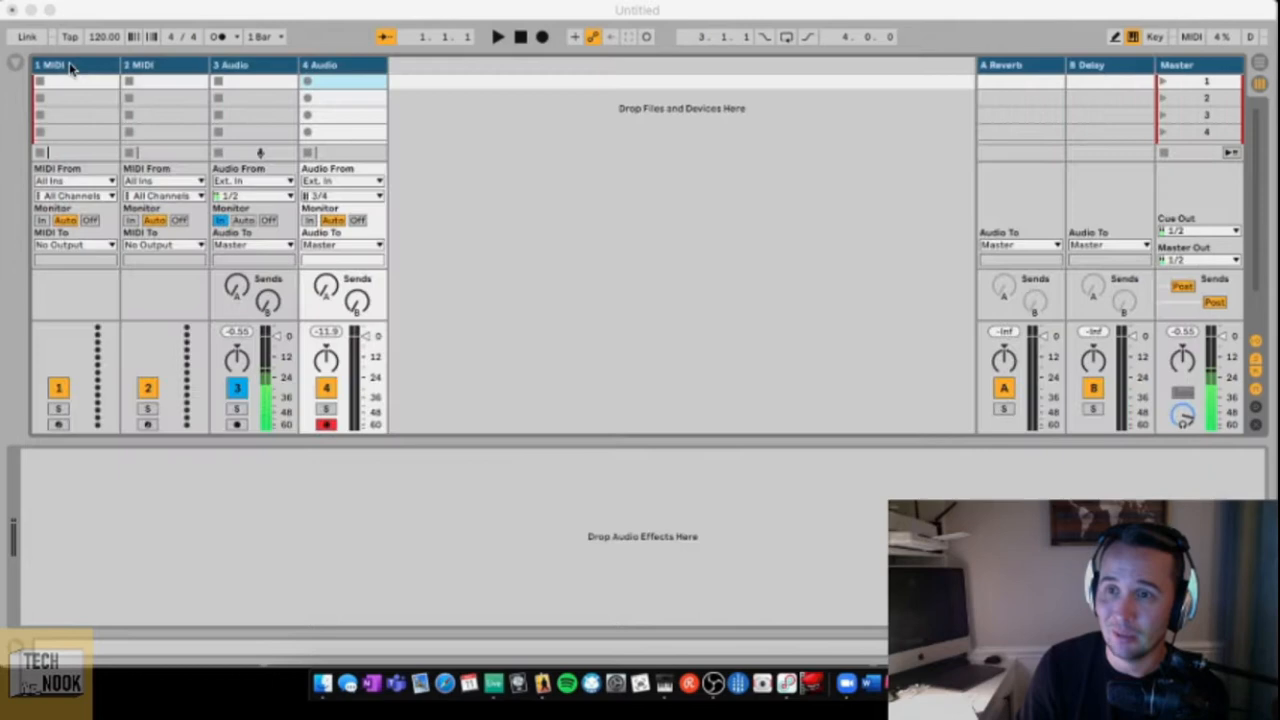
- Review the available audio output devices in Live's audio preferences, and close the preferences without changing the device
left_click(74, 8)
left_click(255, 15)
left_click(82, 6)
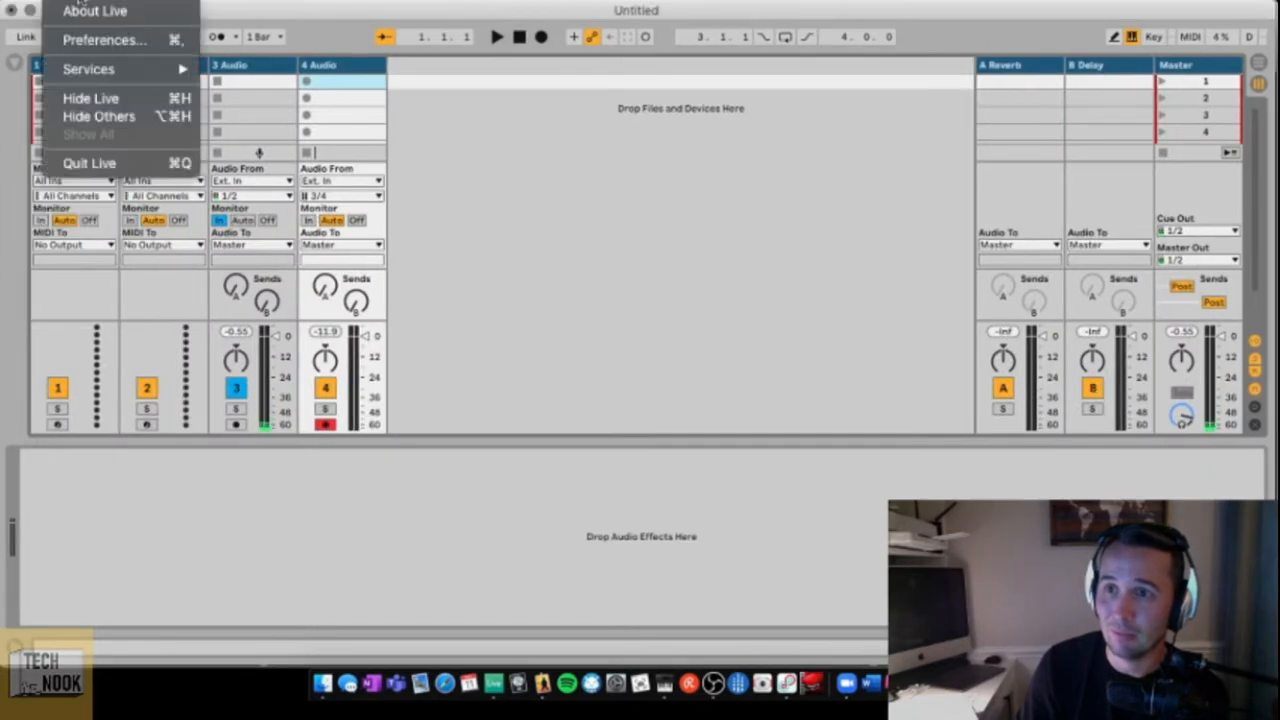
left_click(96, 40)
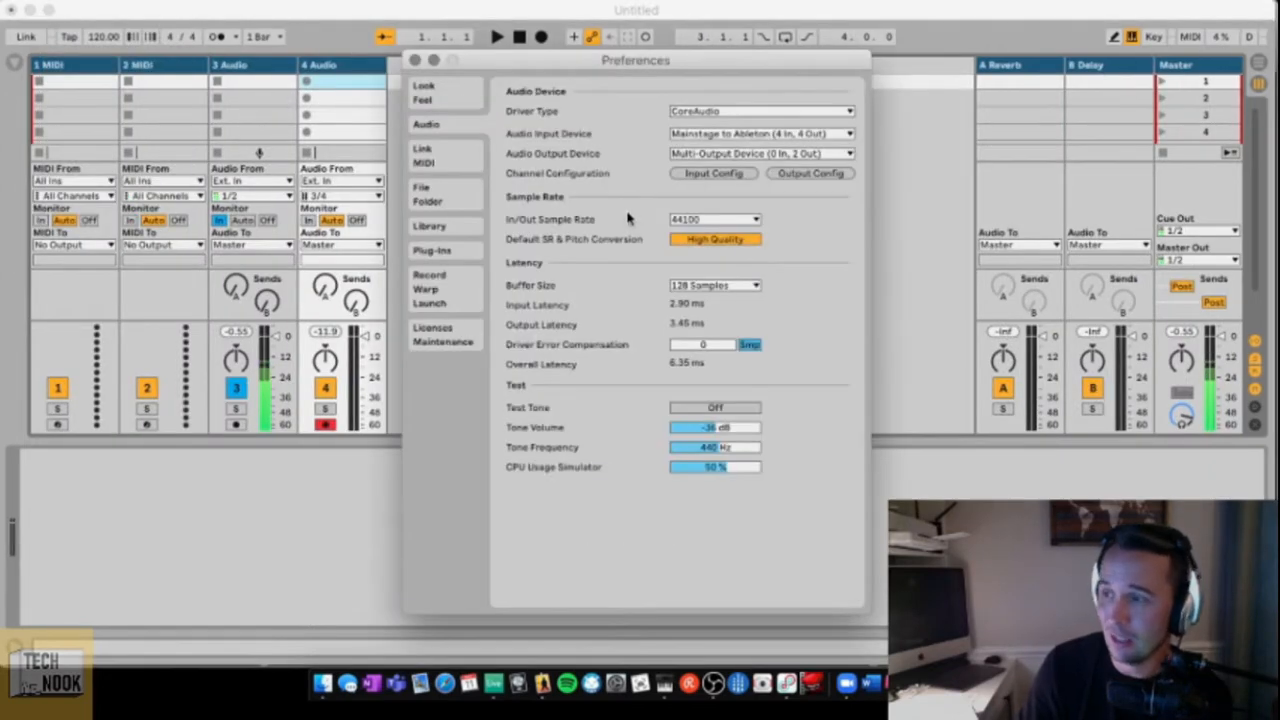
left_click(711, 155)
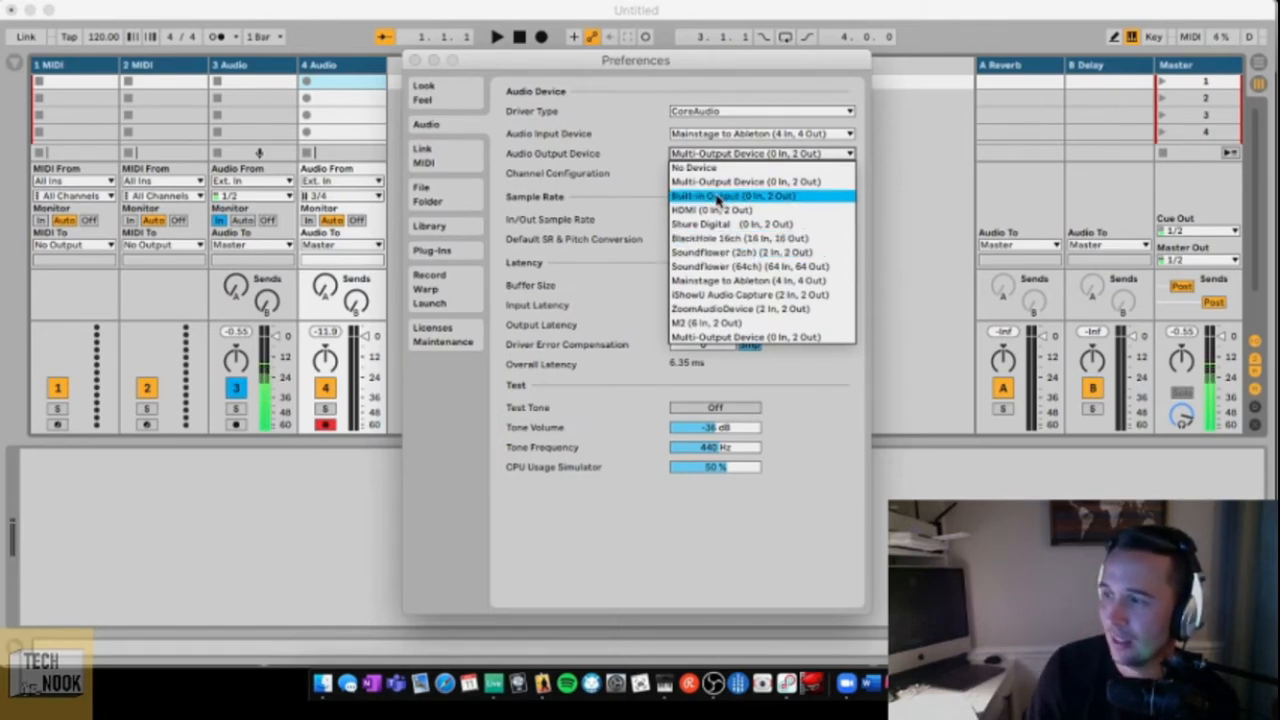
key("Up")
key("Up")
key("Up")
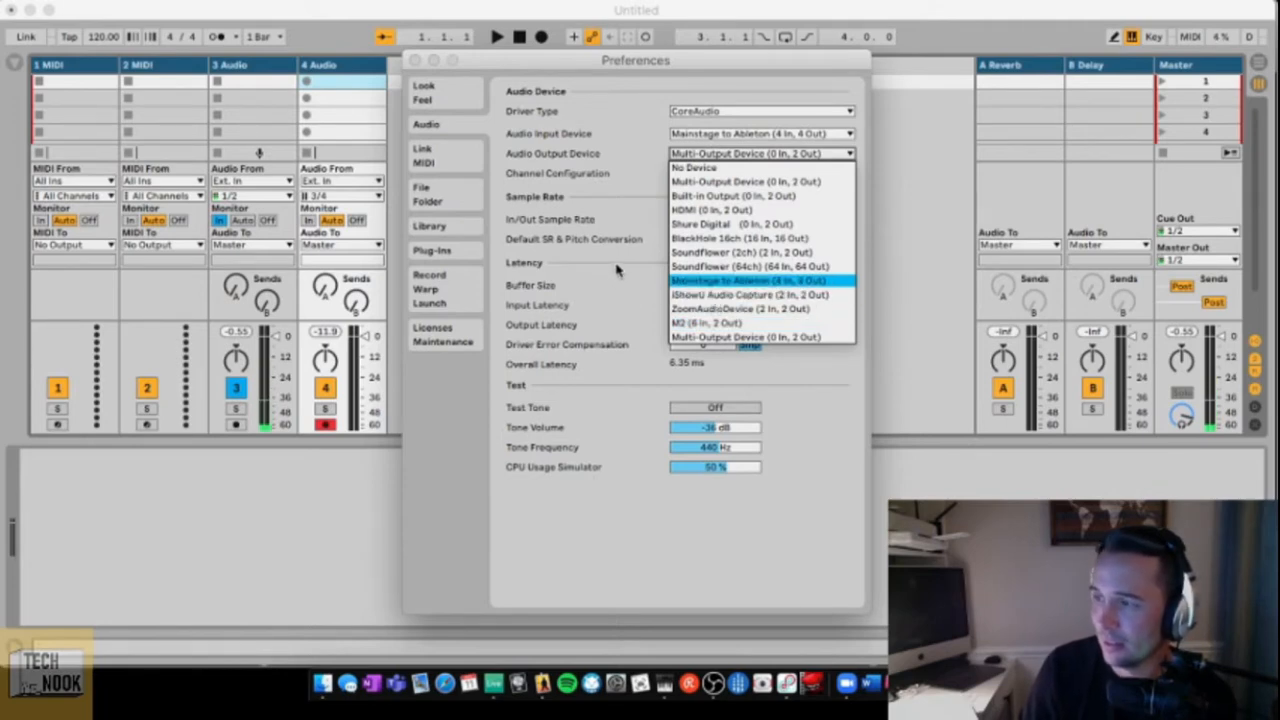
key("Escape")
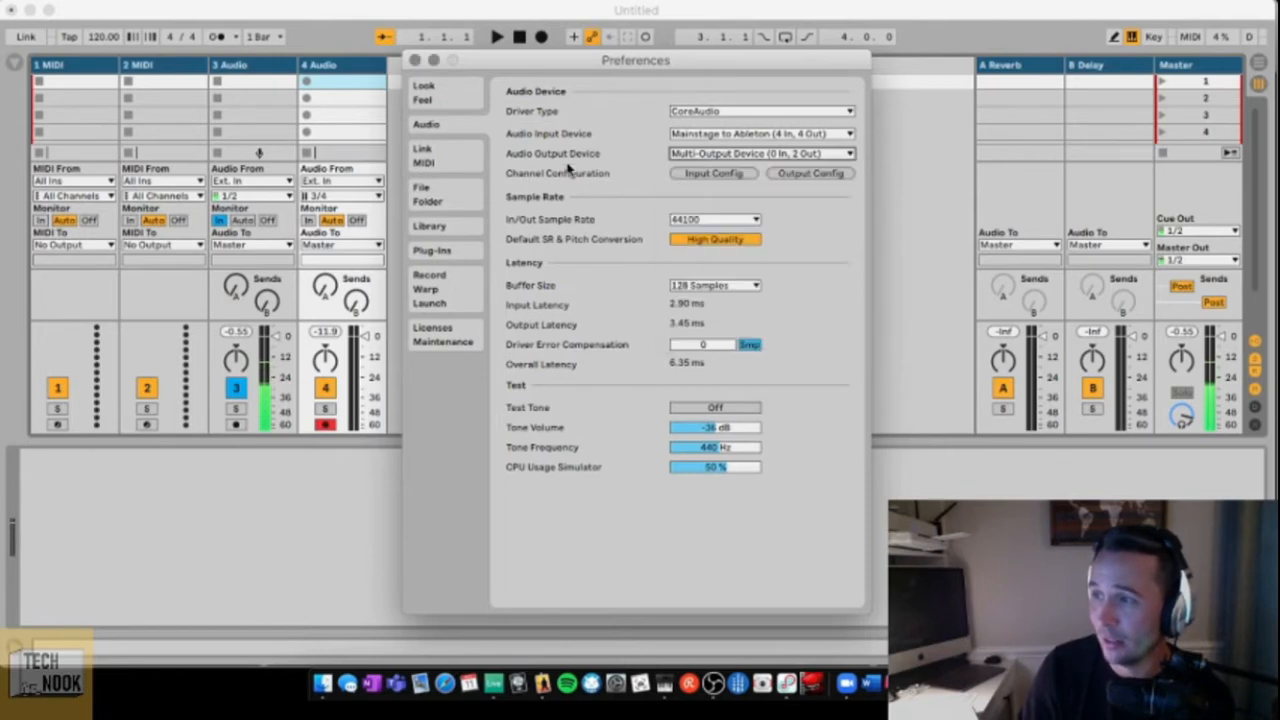
left_click(415, 61)
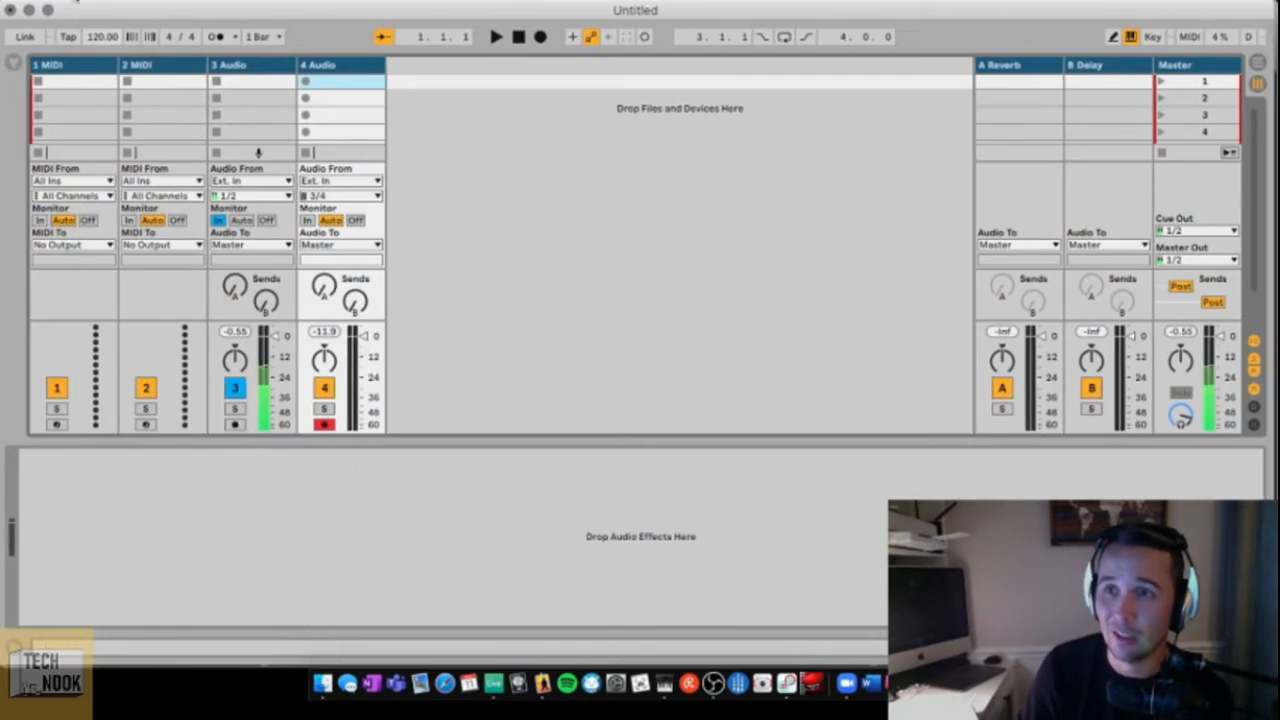
- Set Live's audio output device to M2 (6 In, 2 Out) in the preferences, and close them
left_click(82, 1)
left_click(92, 43)
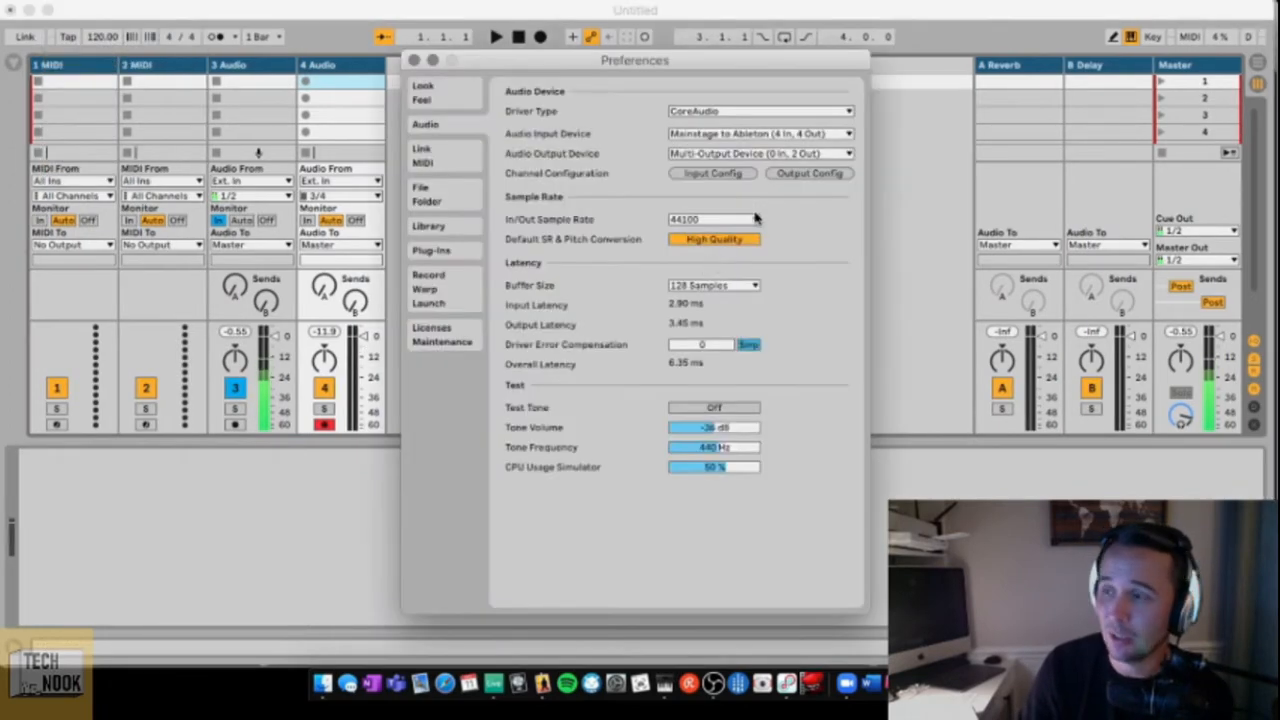
left_click(760, 153)
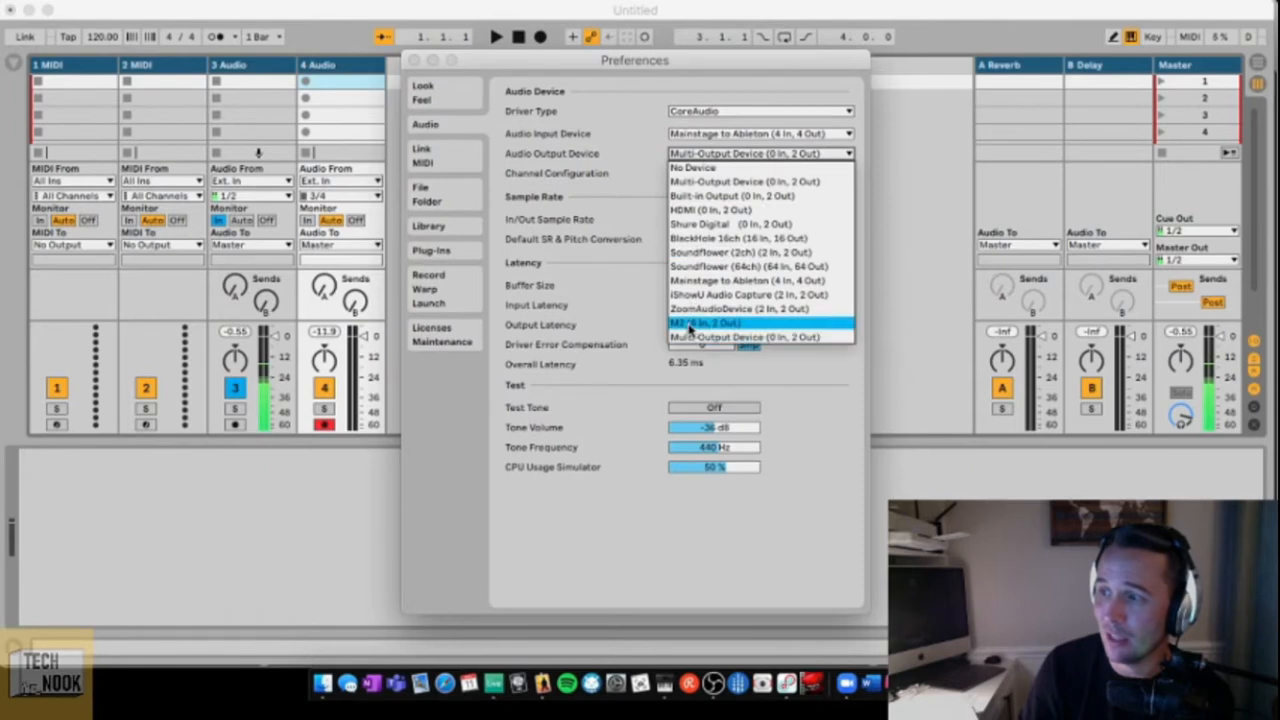
key("Return")
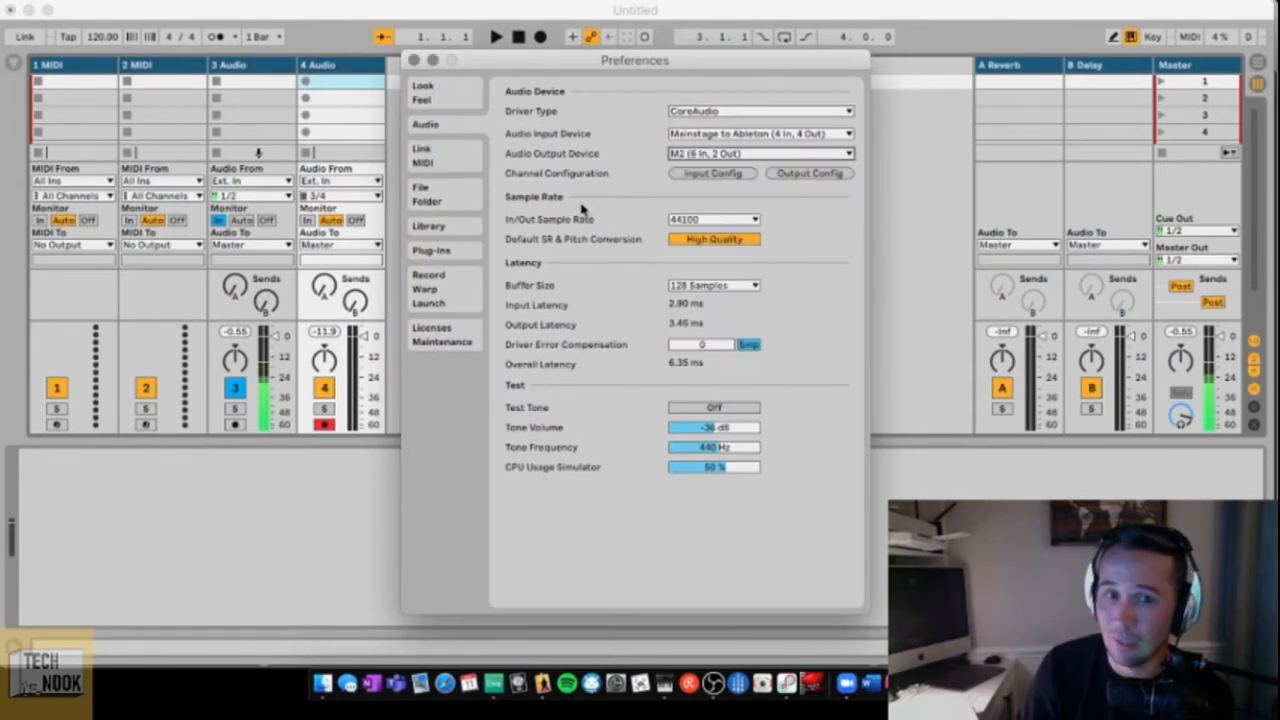
left_click(414, 60)
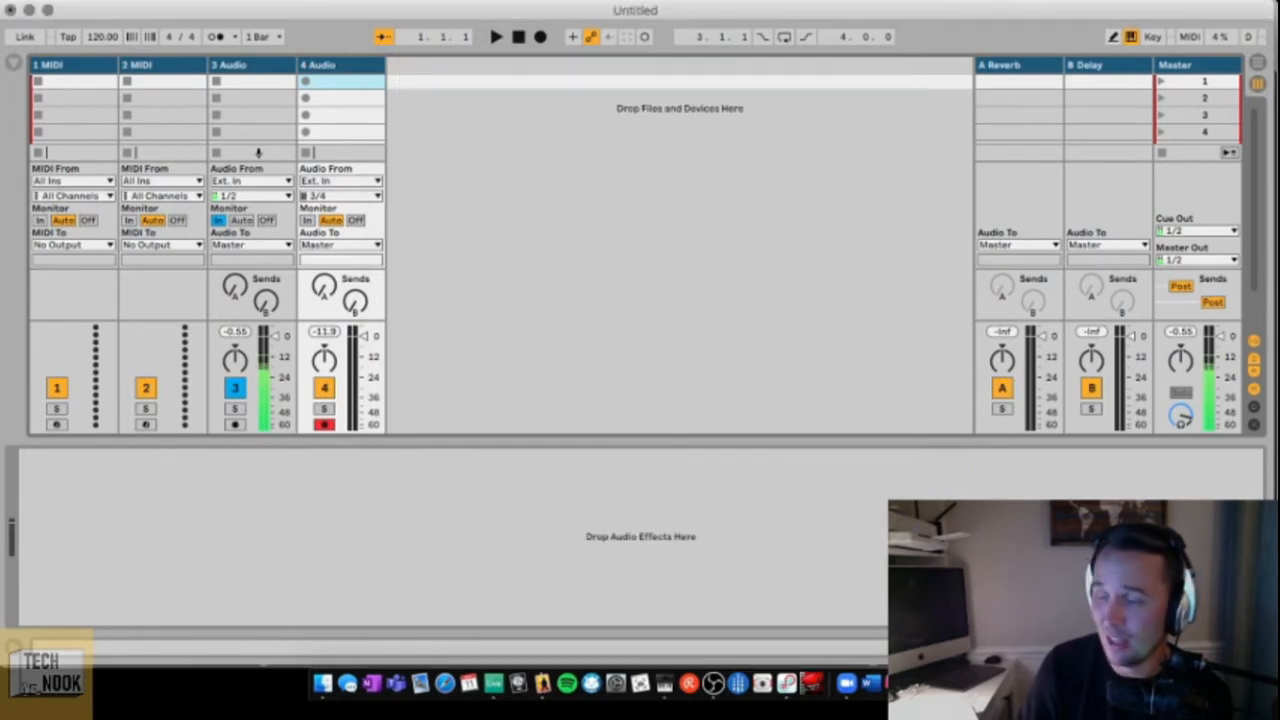
- Switch to Zoom and set the microphone to Ableton as Output in the audio settings, then close the Zoom windows
left_click(840, 662)
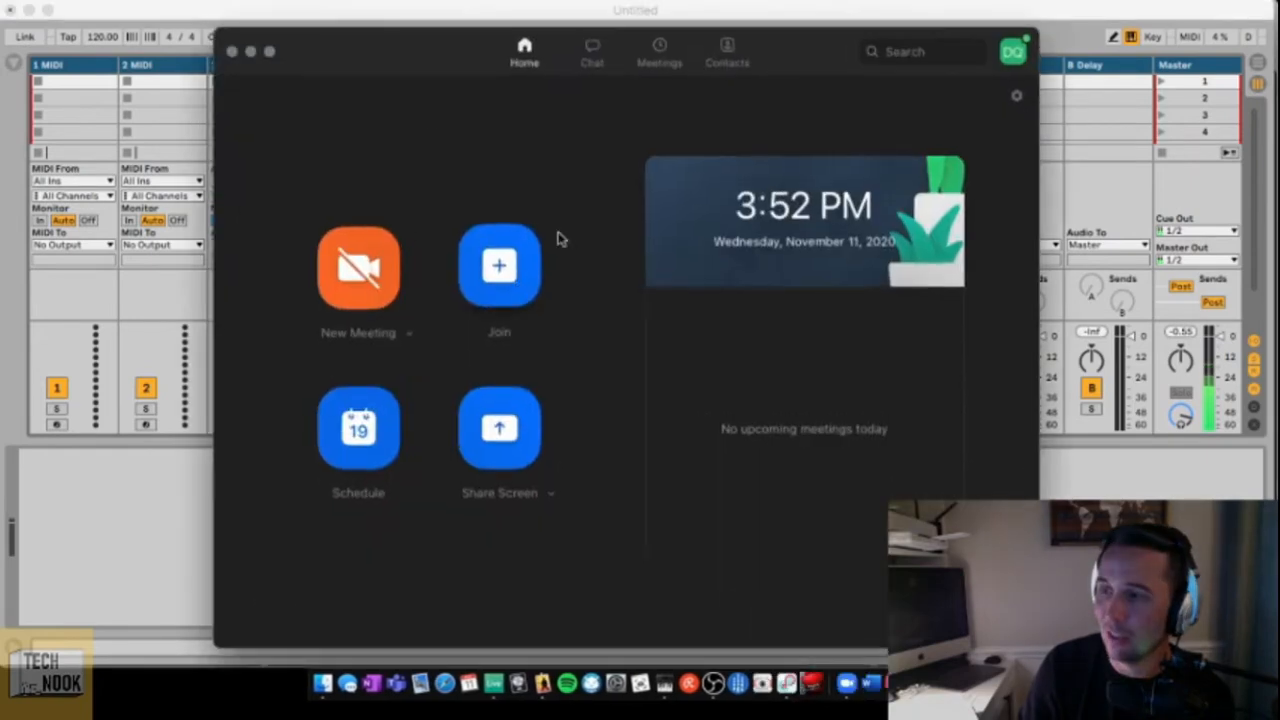
left_click(100, 8)
left_click(100, 40)
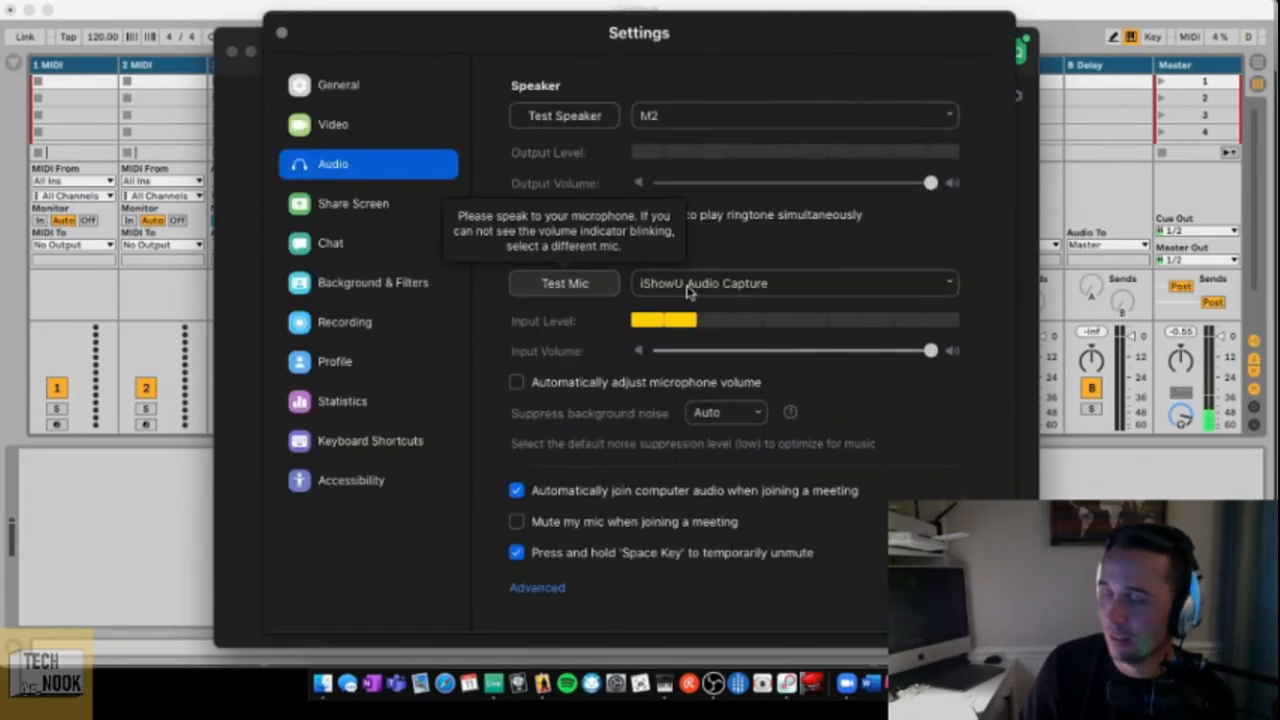
left_click(770, 287)
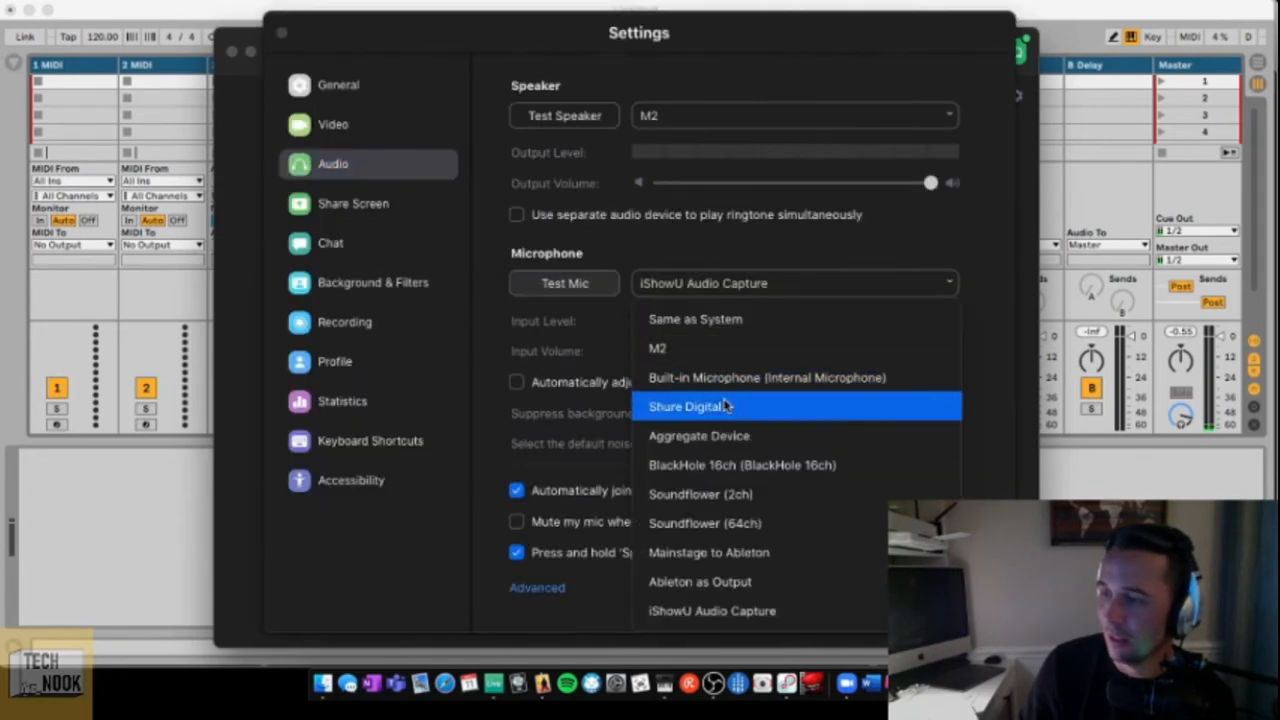
left_click(712, 584)
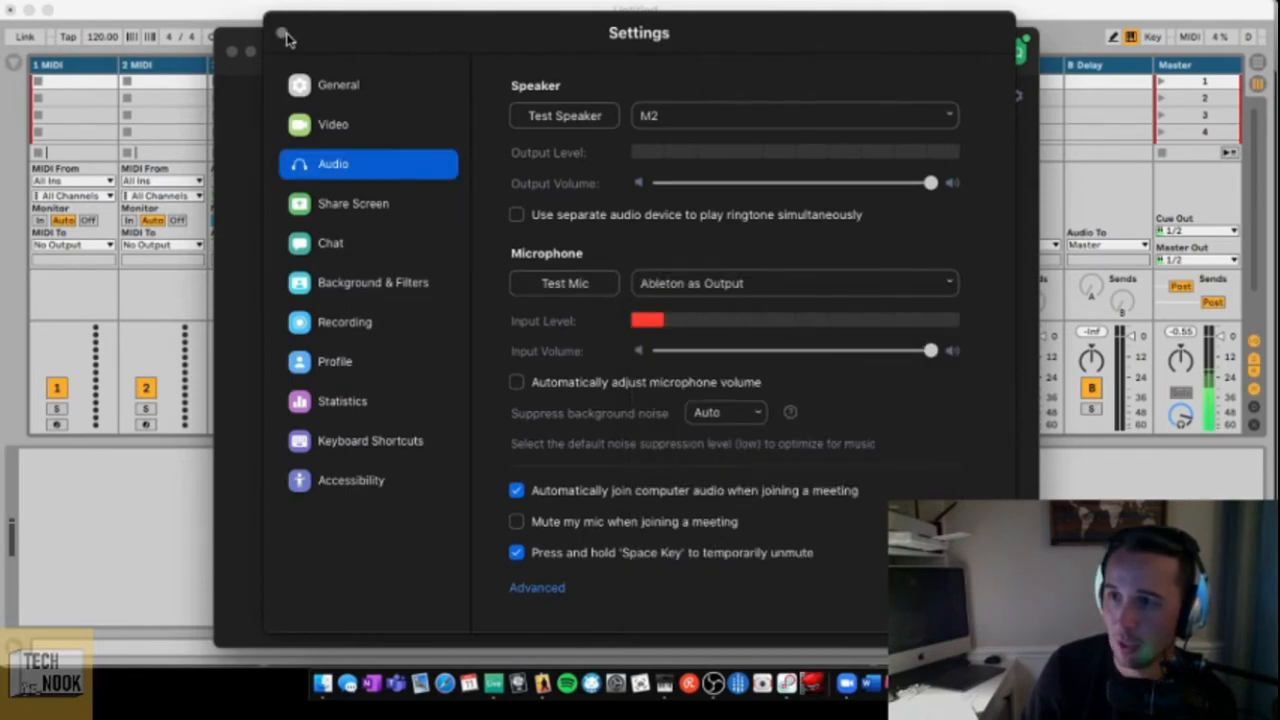
left_click(282, 35)
left_click(230, 49)
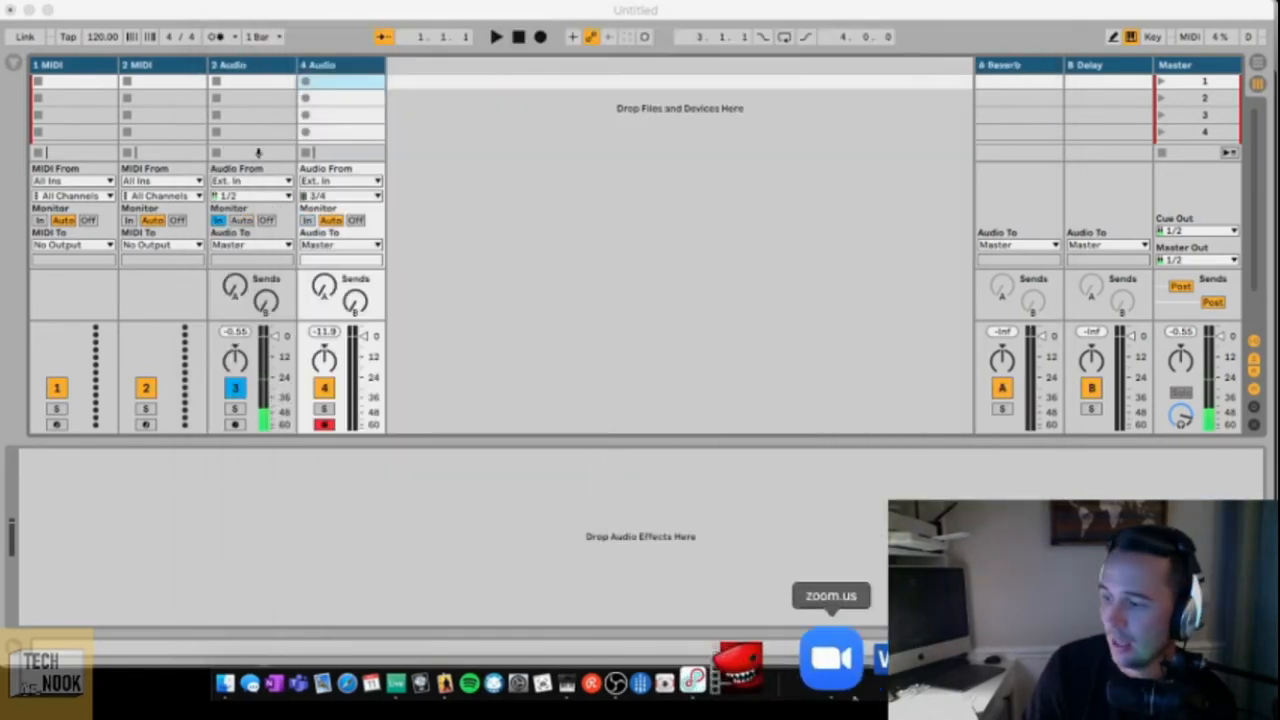
- Switch to Loopback and examine how the Mainstage to Ableton device routes M2, Shure Digital and Pass-Thru to its output channels
left_click(788, 653)
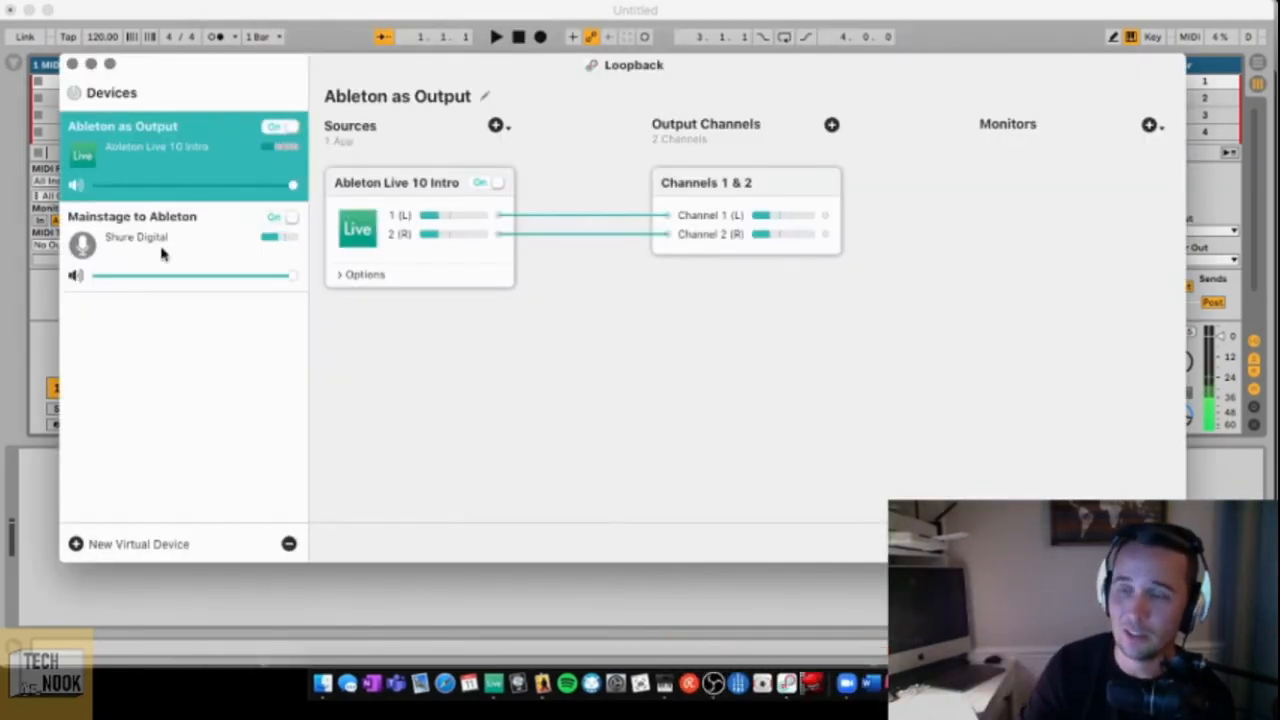
left_click(162, 254)
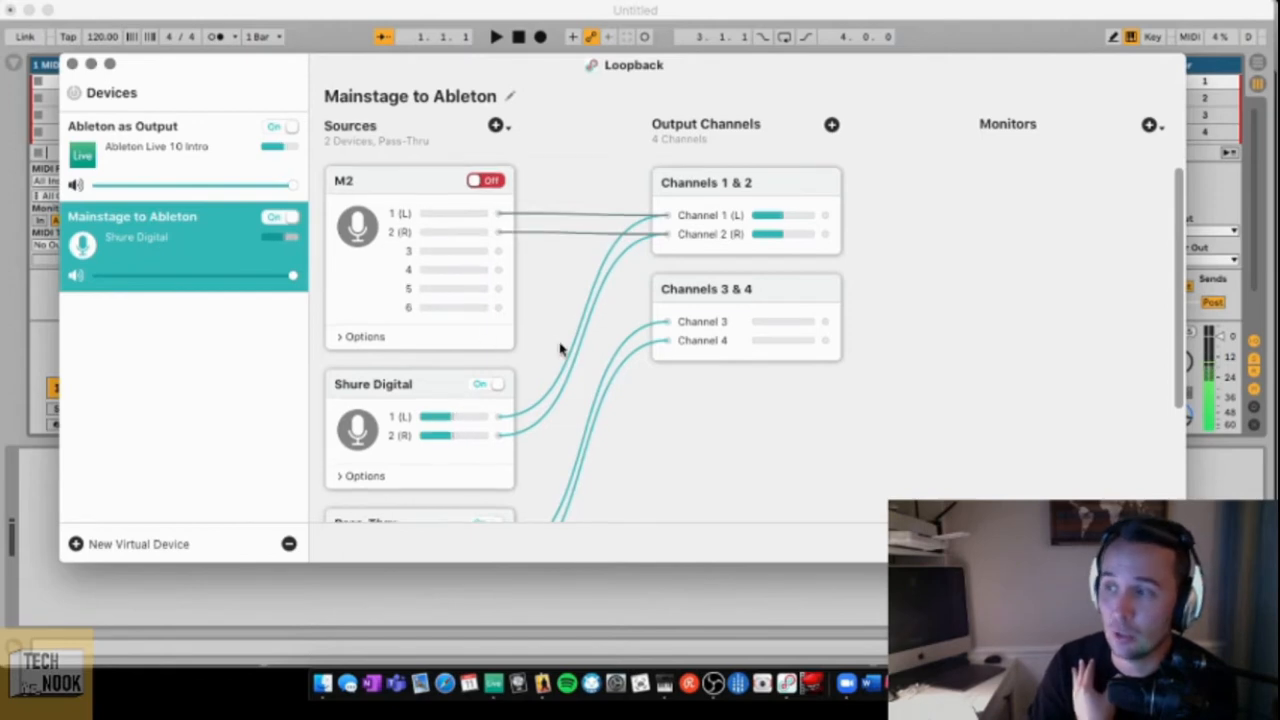
scroll(560, 349, "down", 2)
scroll(557, 350, "up", 2)
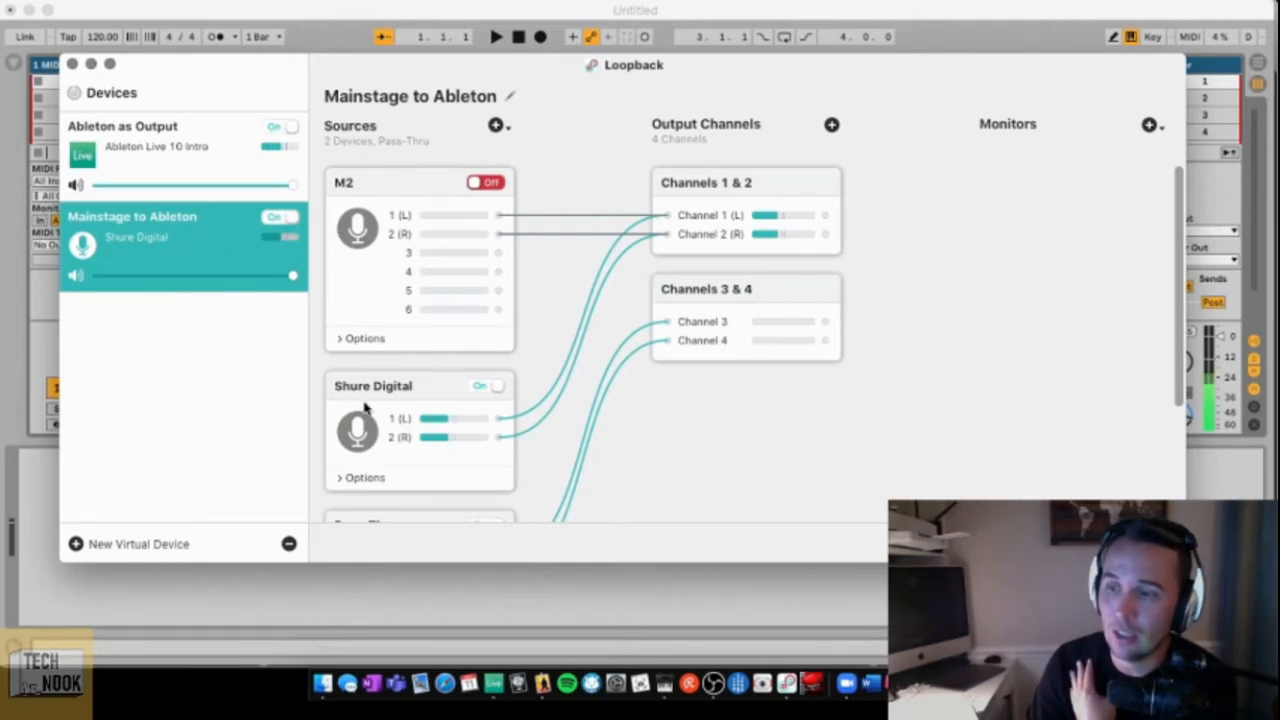
scroll(365, 405, "down", 3)
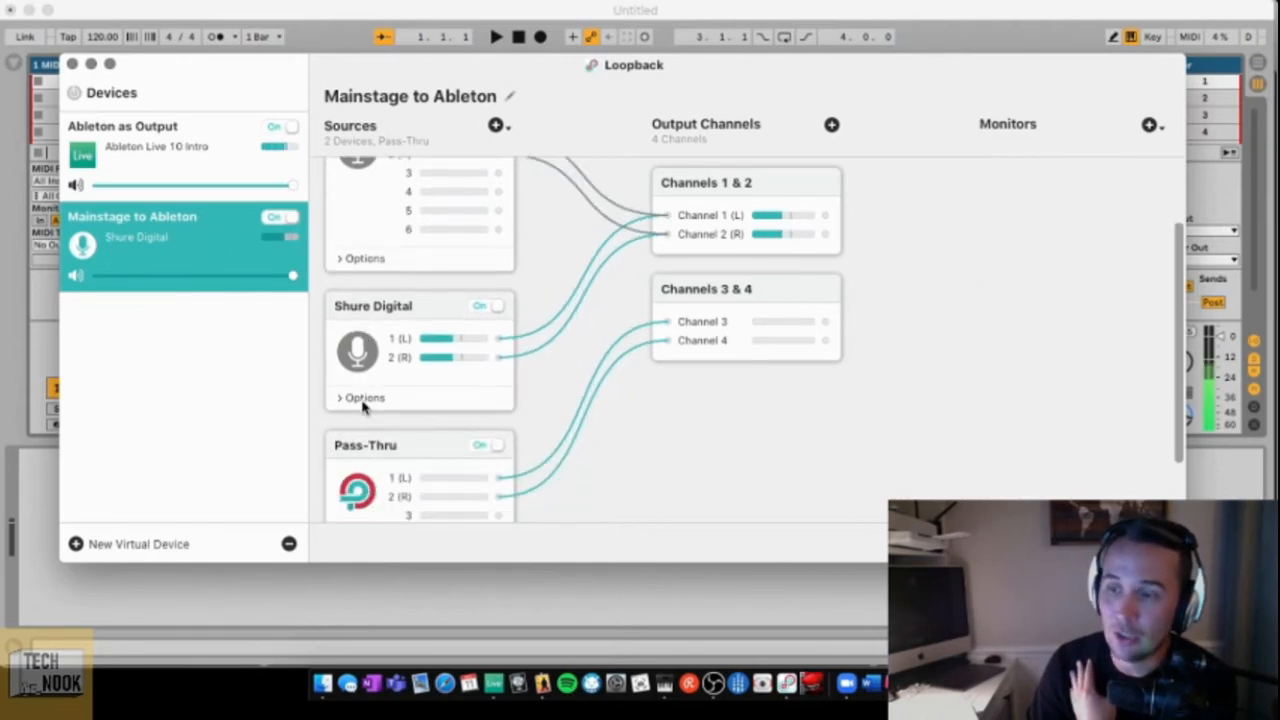
left_click(402, 313)
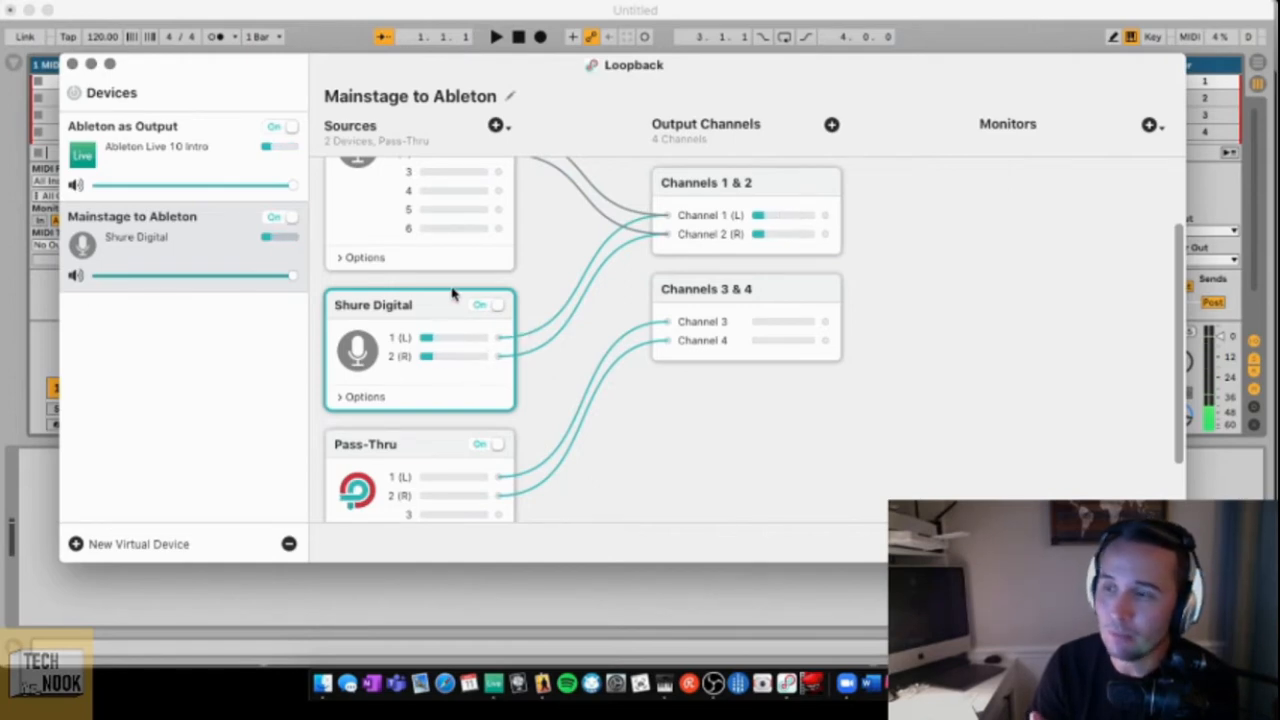
scroll(446, 287, "up", 3)
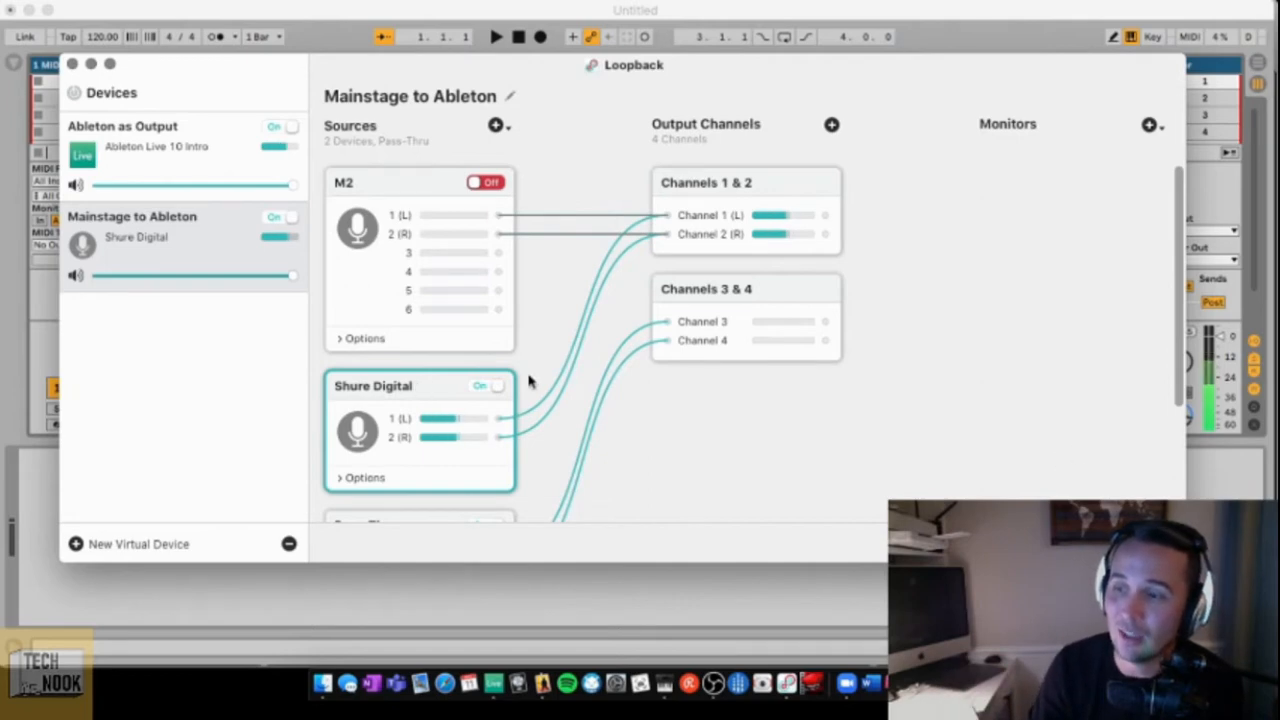
scroll(498, 397, "down", 3)
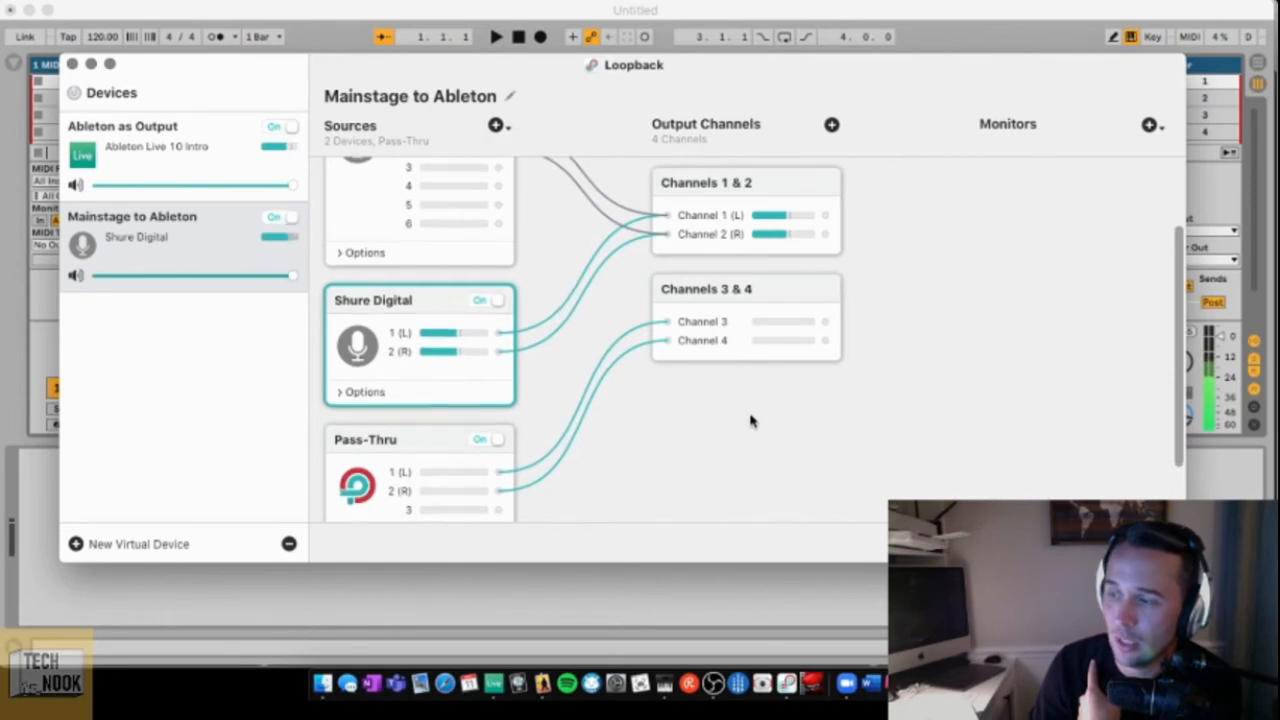
scroll(751, 420, "down", 1)
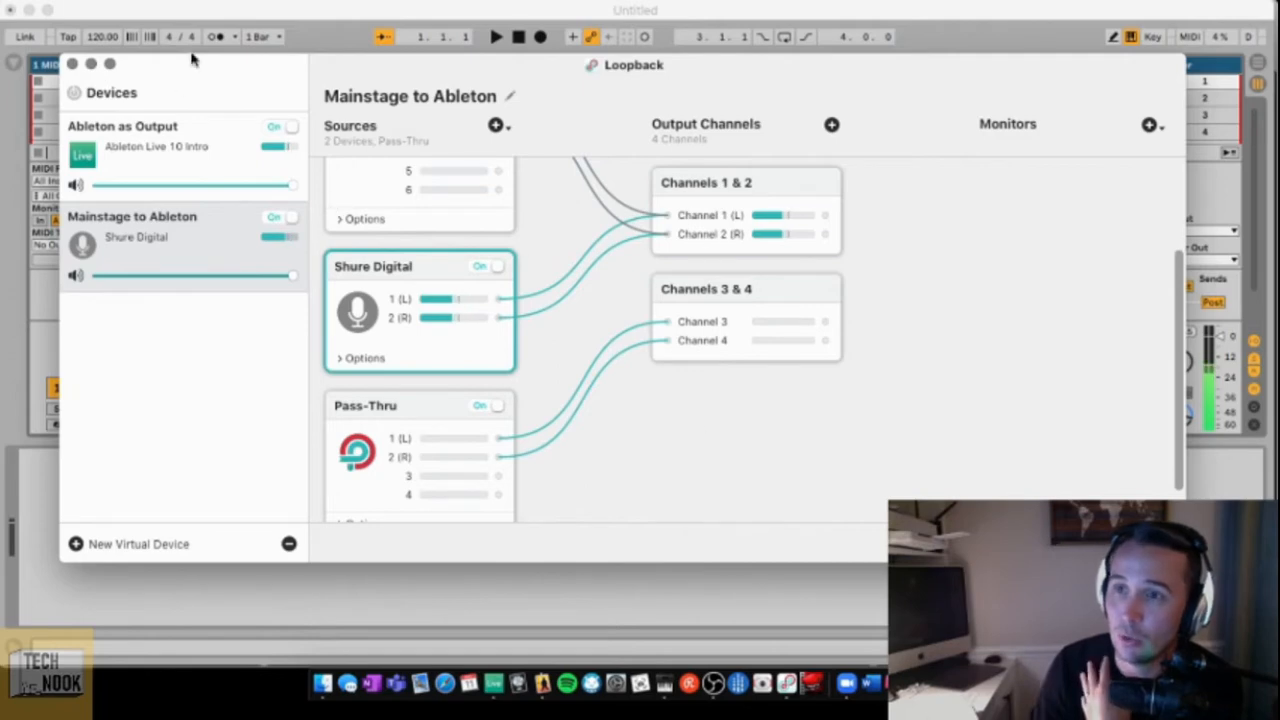
left_click(86, 18)
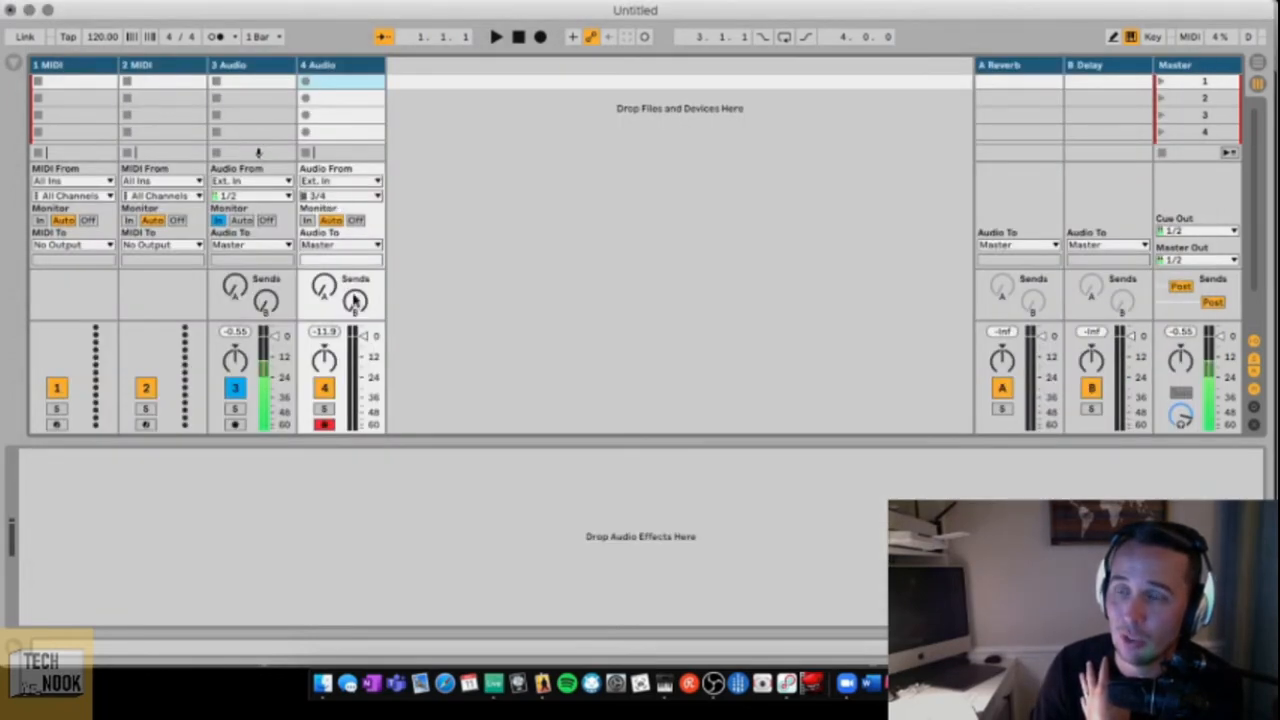
- Review the external input channel choices for the 4 Audio track in Live, leaving 3/4 selected
left_click(330, 198)
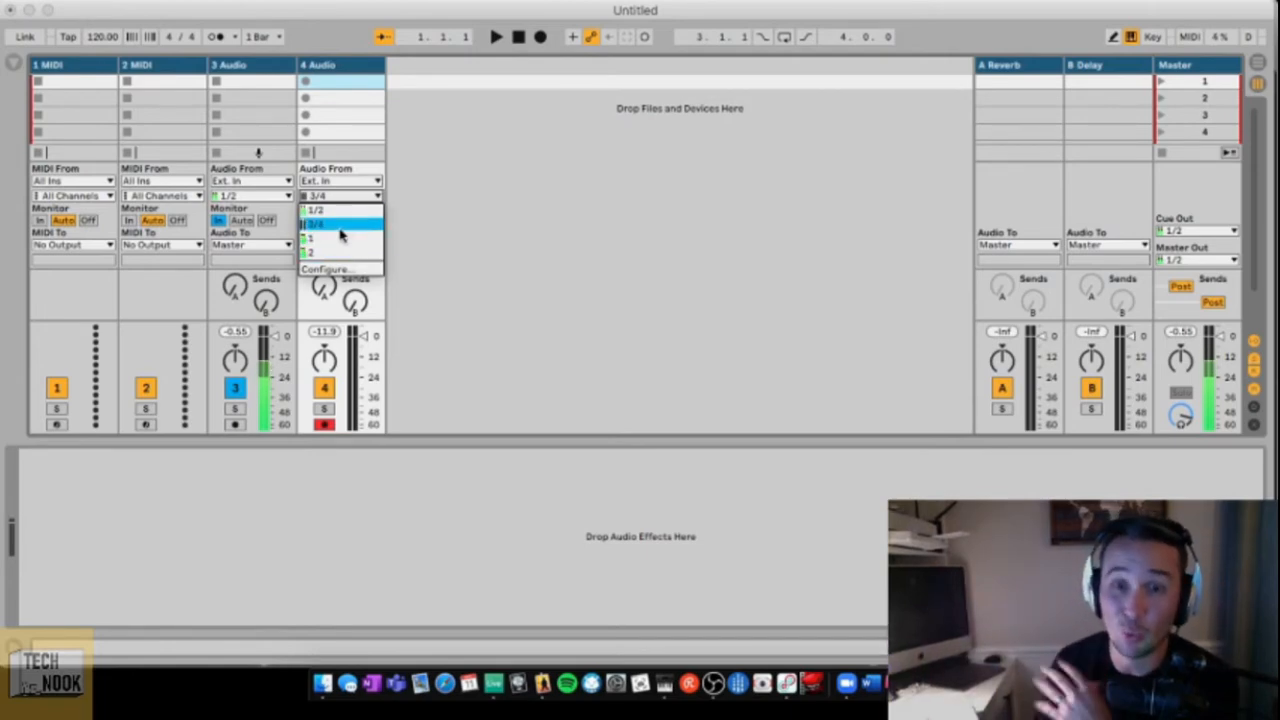
left_click(424, 231)
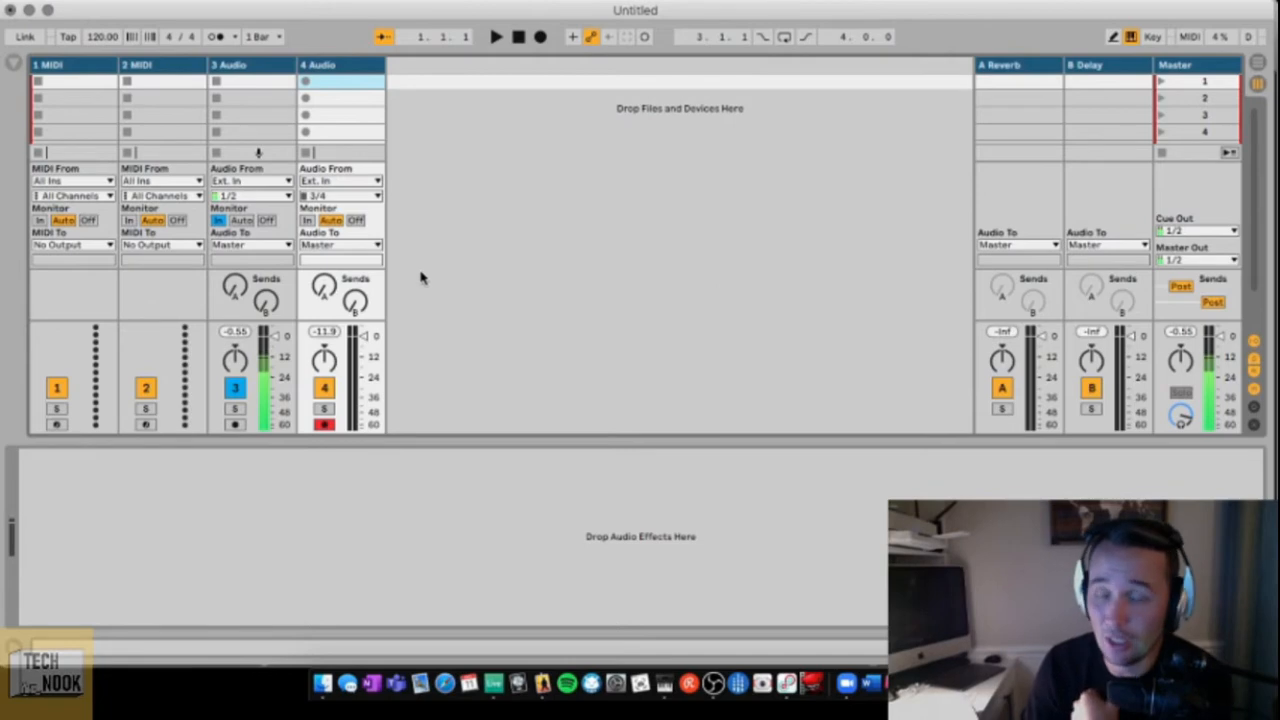
- Switch to the macOS Audio Devices window, examine which devices Multi-Output Device 2 uses, and put the window away
left_click(668, 685)
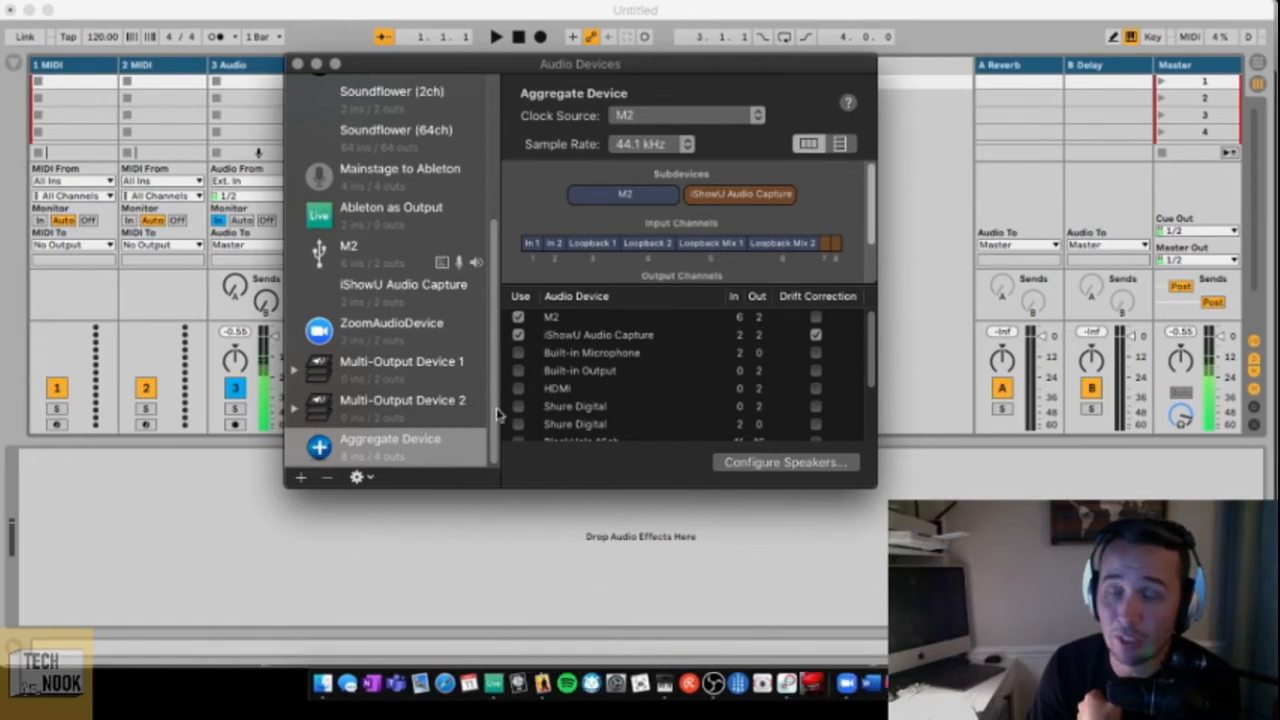
left_click(401, 418)
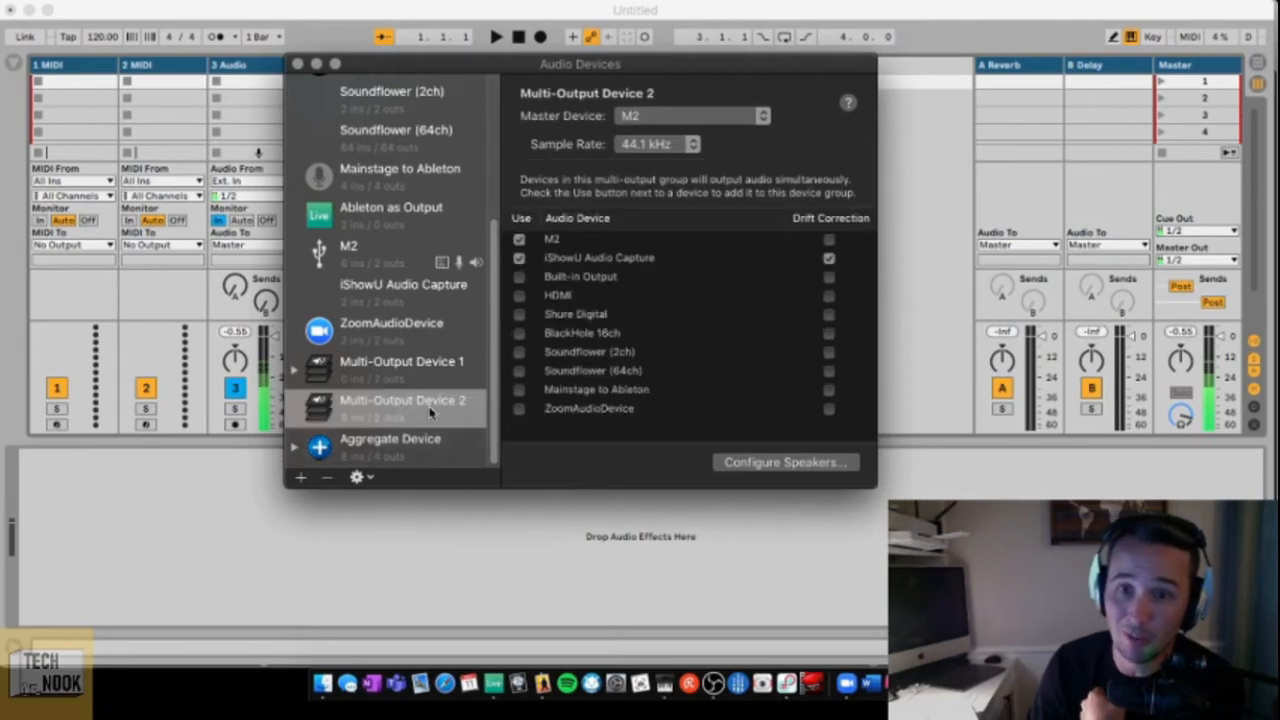
left_click(316, 64)
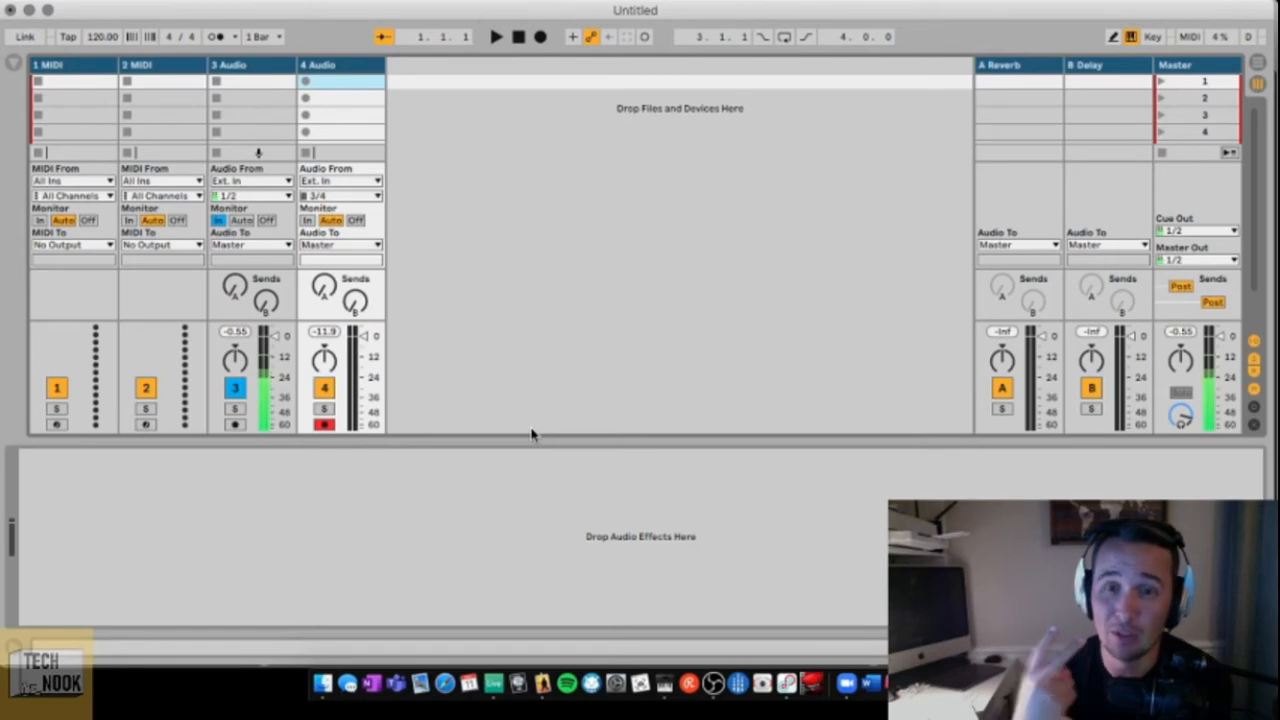
- Open Live's audio preferences, review the audio input device choices while keeping Mainstage to Ableton, and set the buffer size to 256 Samples
left_click(62, 5)
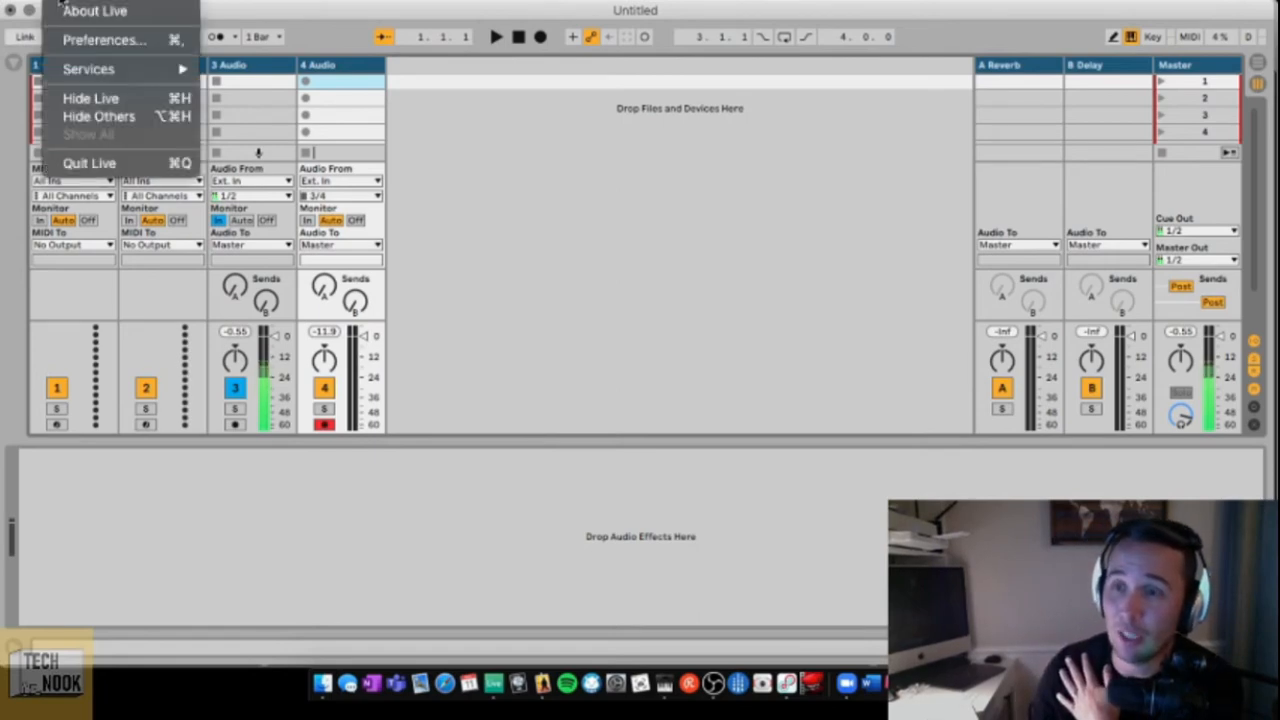
left_click(82, 40)
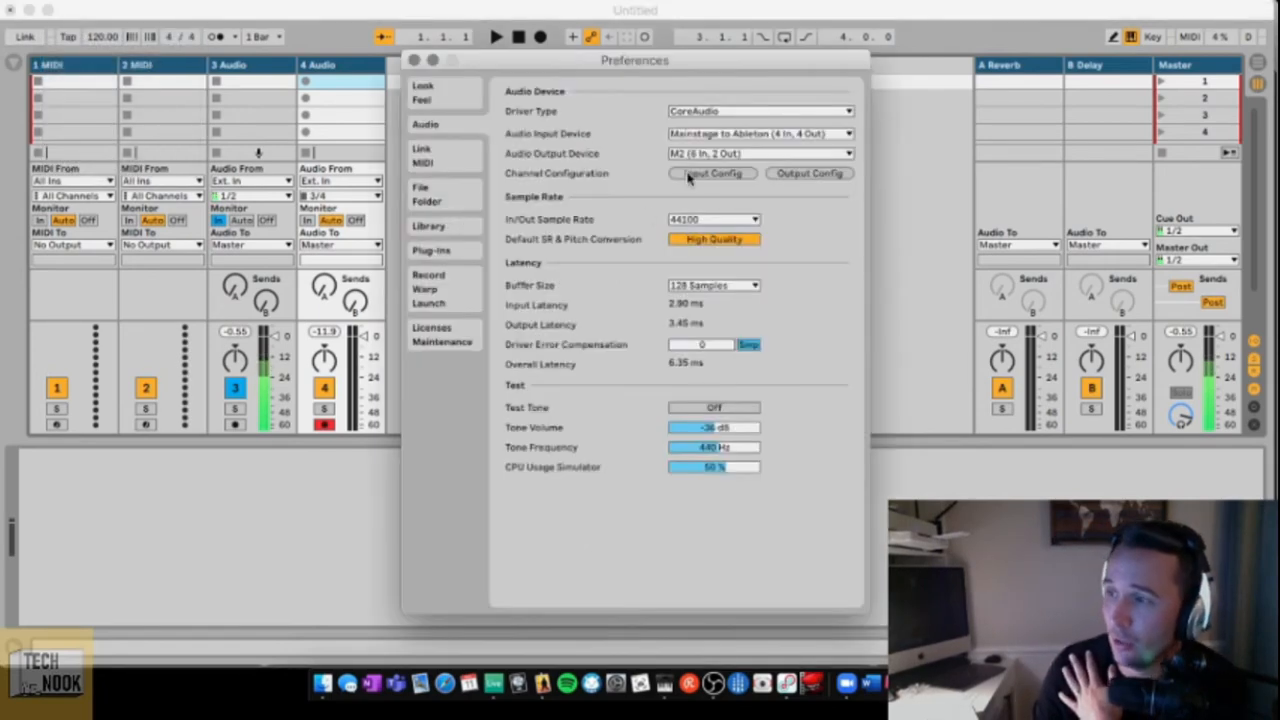
left_click(700, 134)
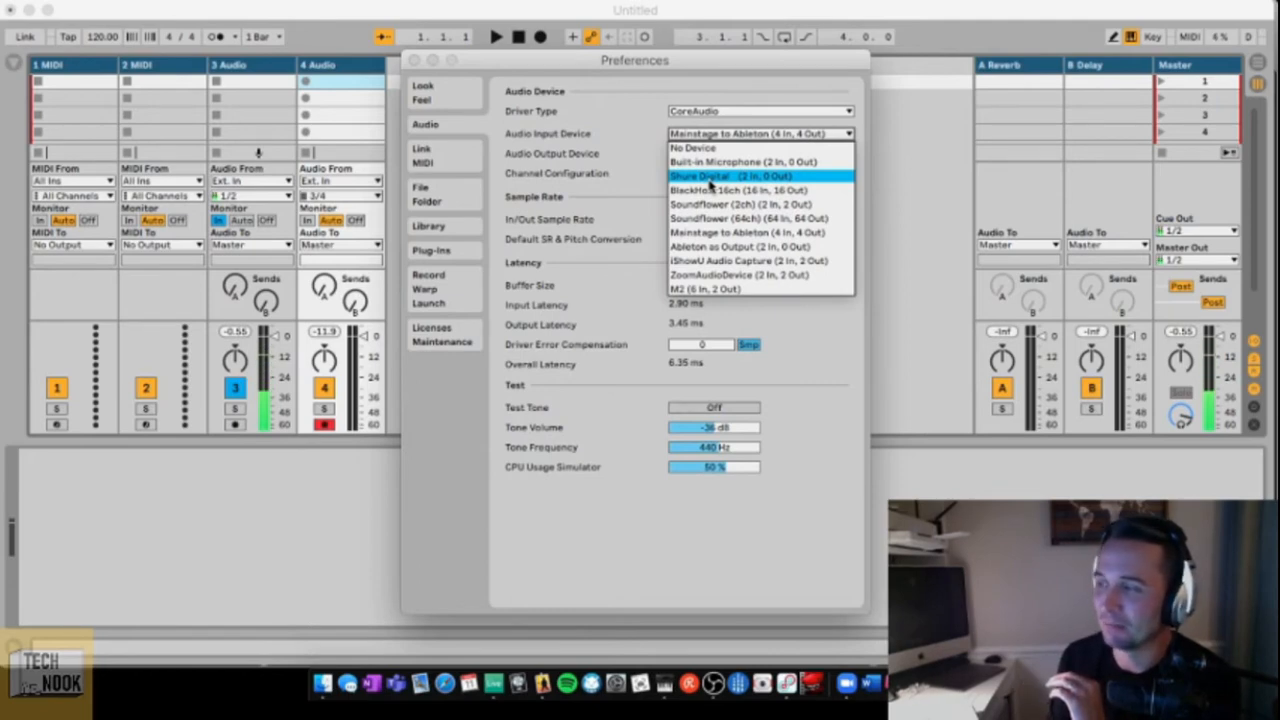
left_click(632, 214)
left_click(688, 288)
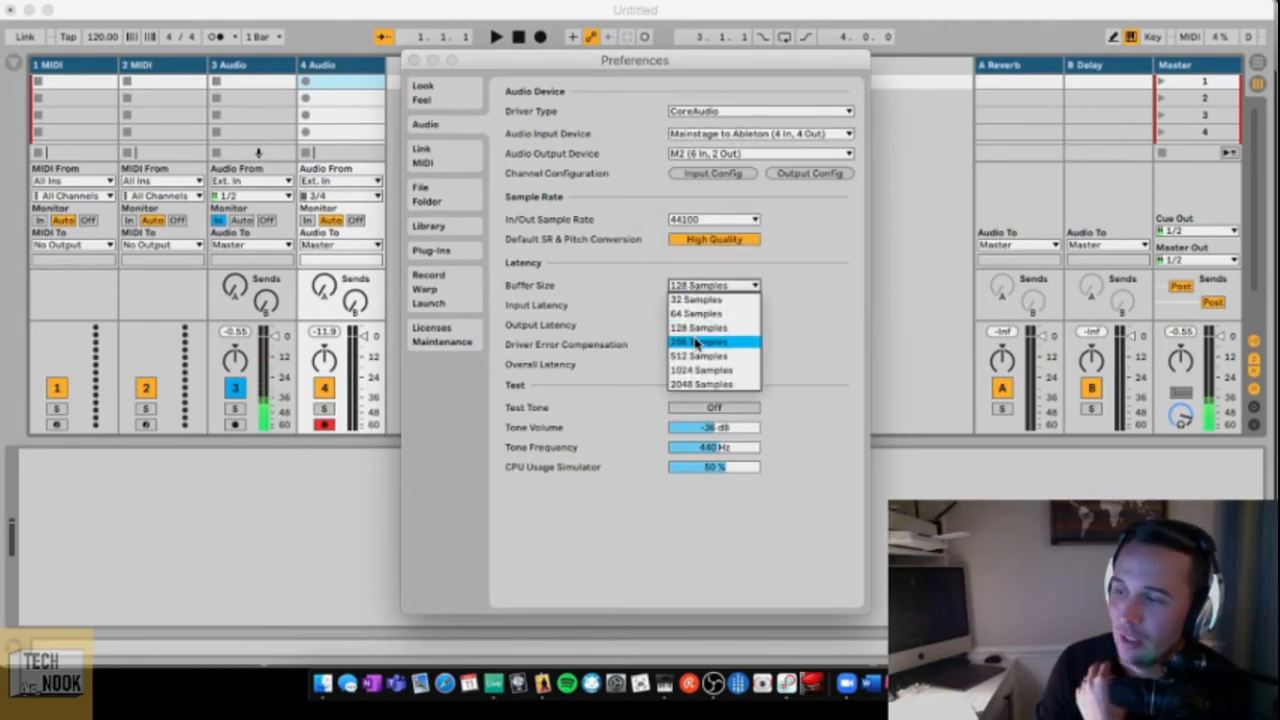
left_click(698, 343)
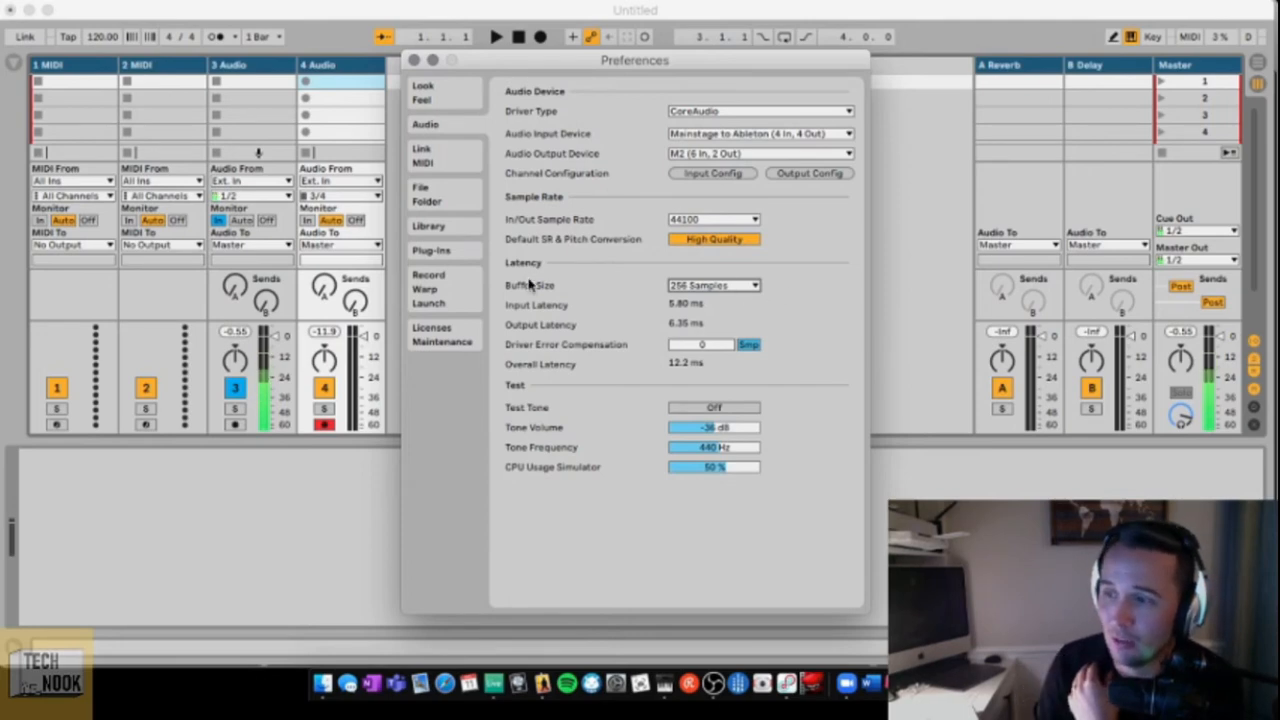
- Try a buffer size of 32 Samples, and set it back to 256 Samples
left_click(685, 290)
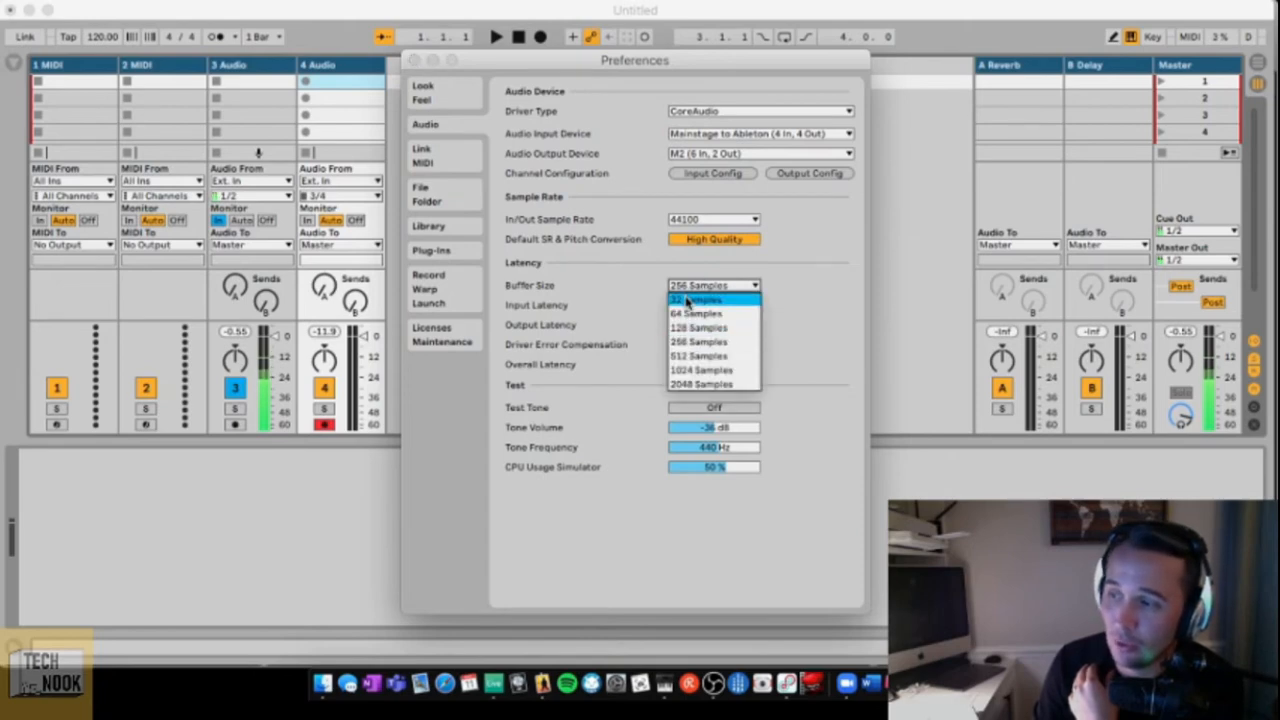
left_click(755, 301)
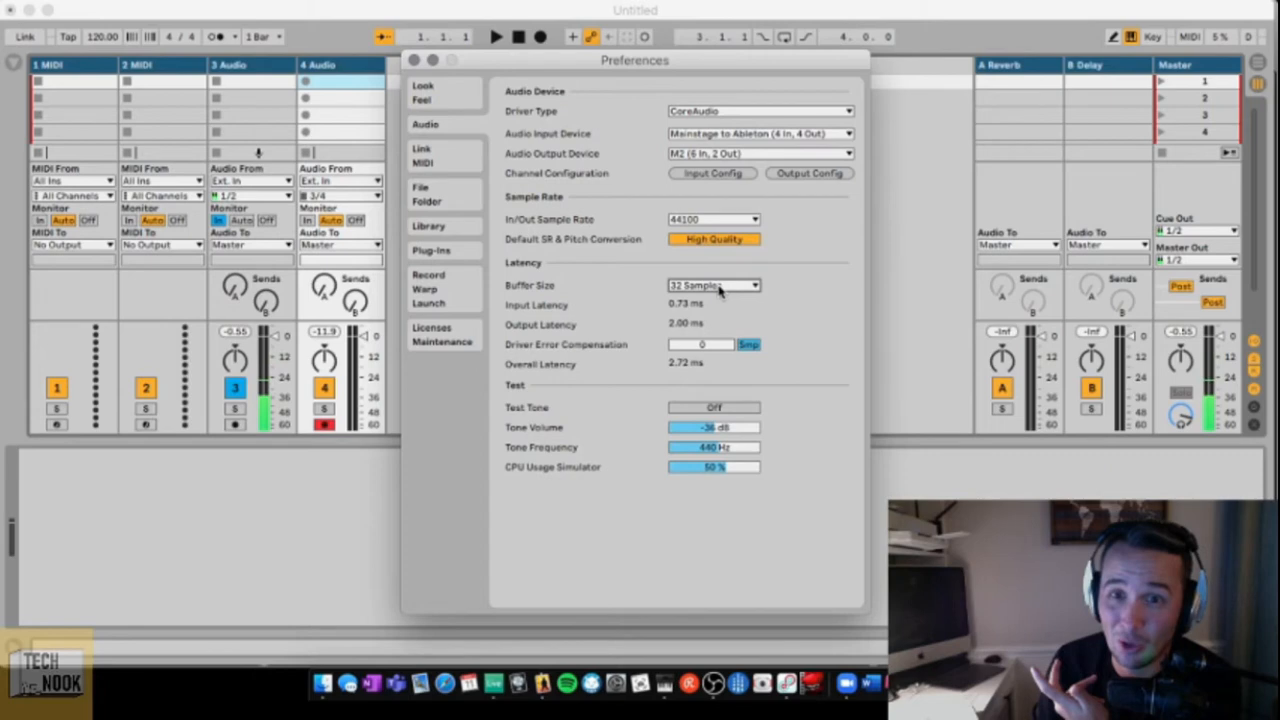
left_click(719, 289)
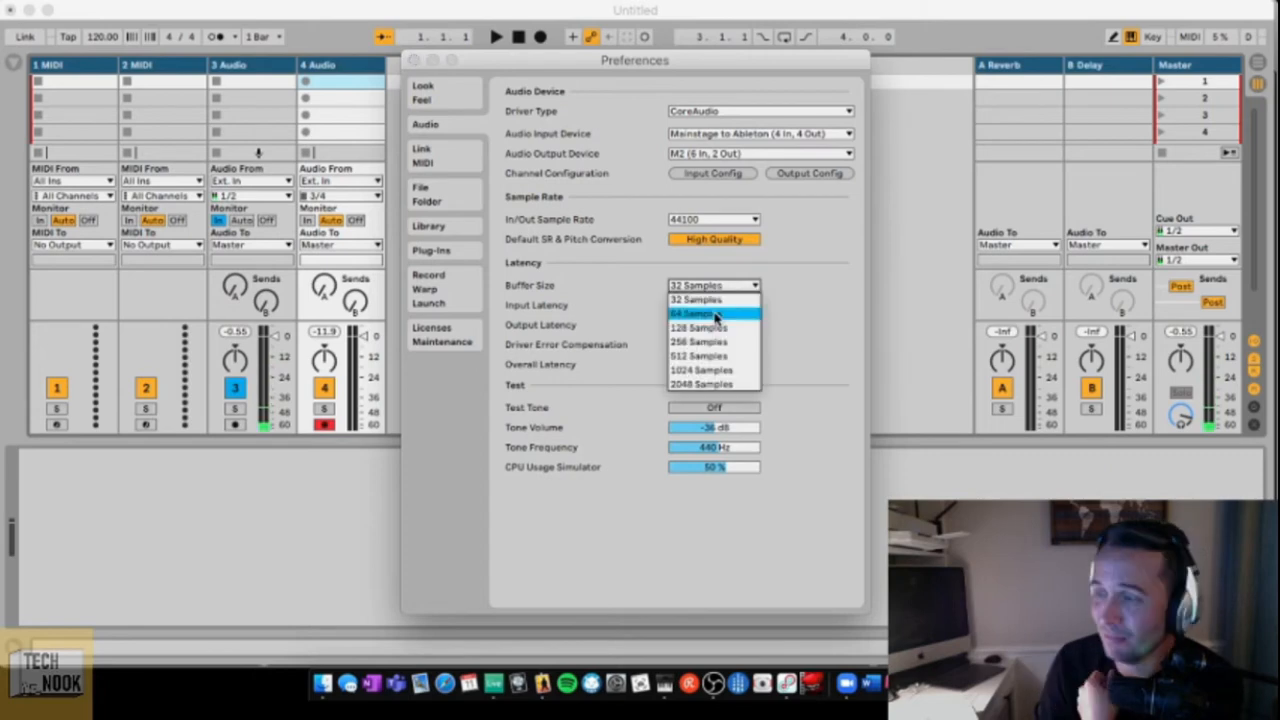
left_click(712, 342)
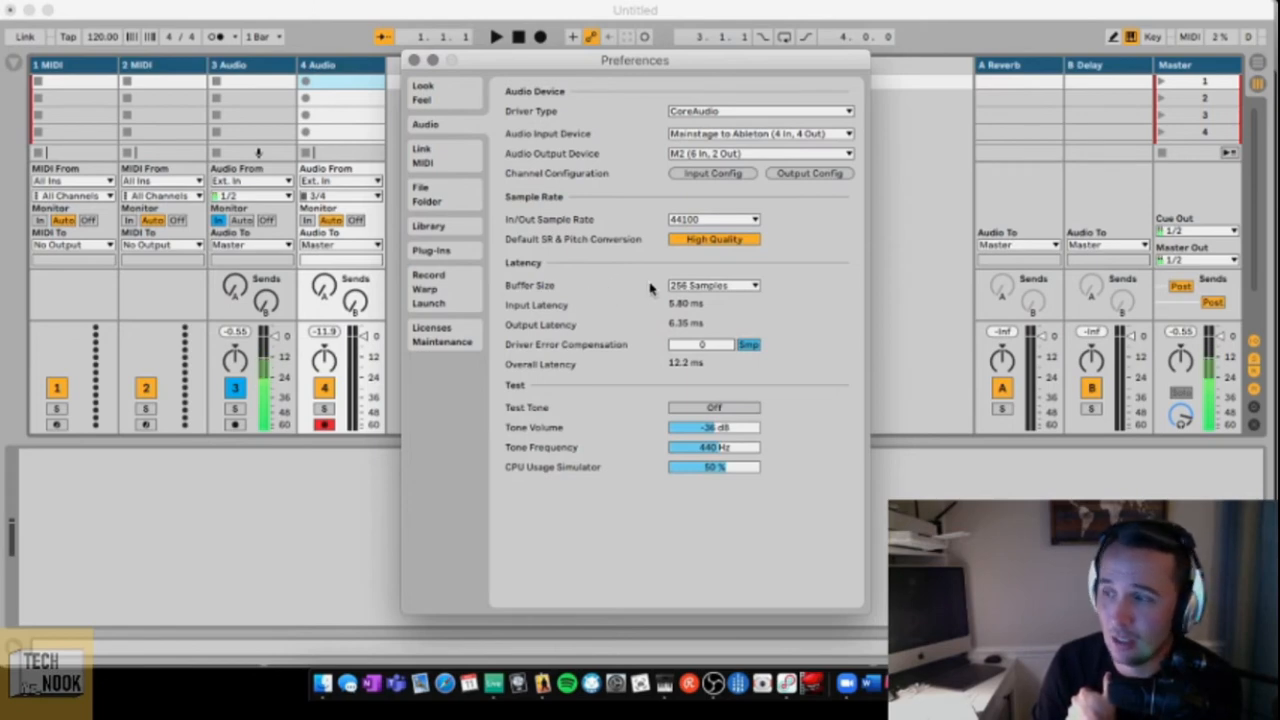
- Review the buffer size and In/Out sample rate choices, leaving 256 Samples and 44100 selected
left_click(688, 290)
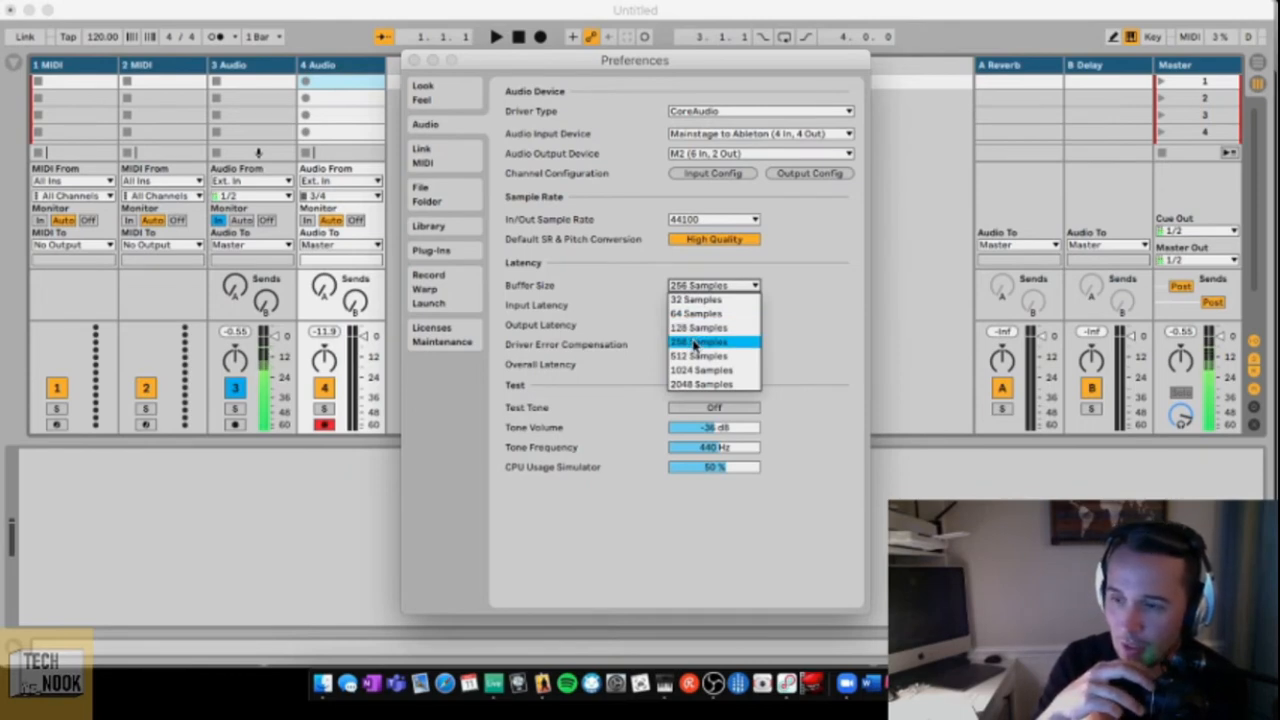
left_click(800, 343)
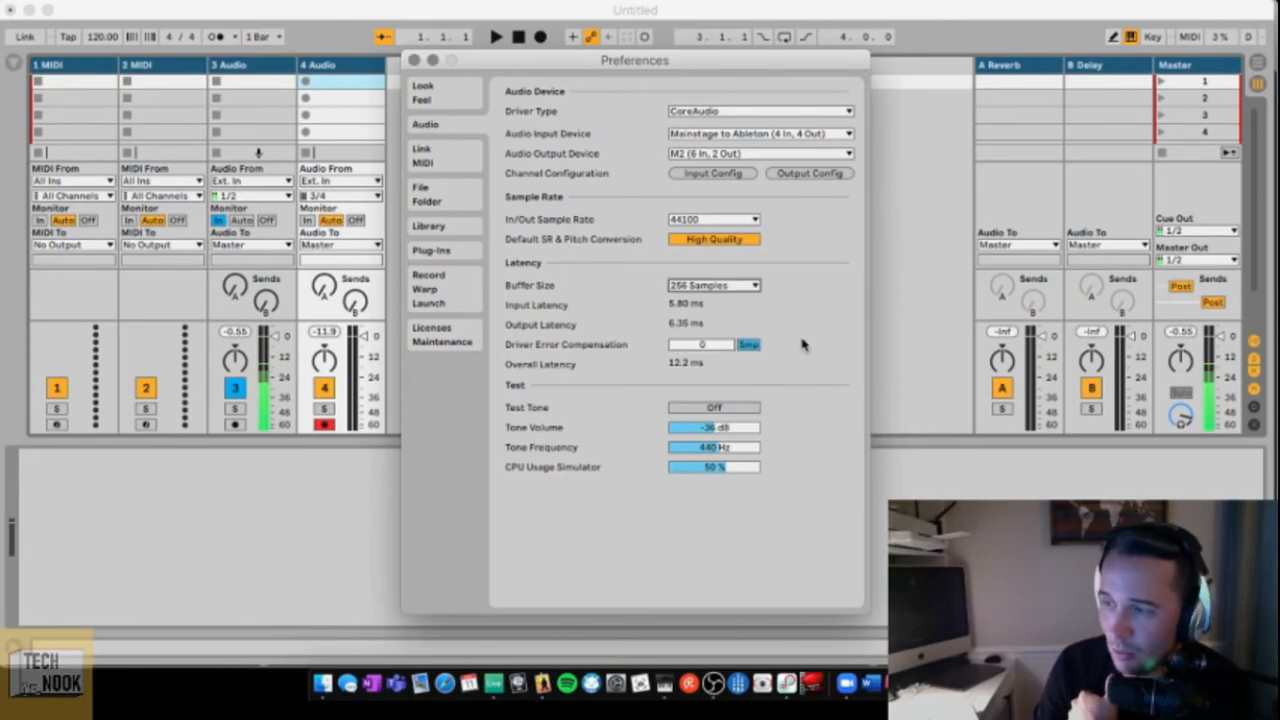
left_click(754, 287)
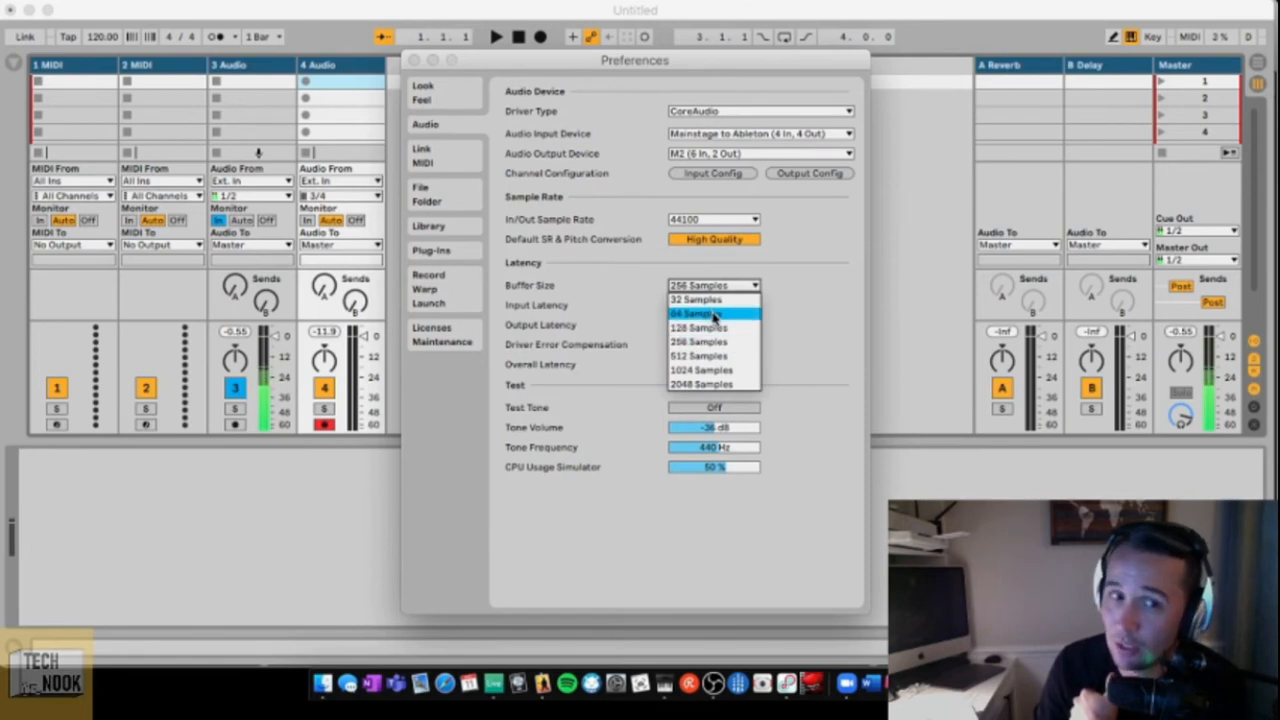
left_click(812, 321)
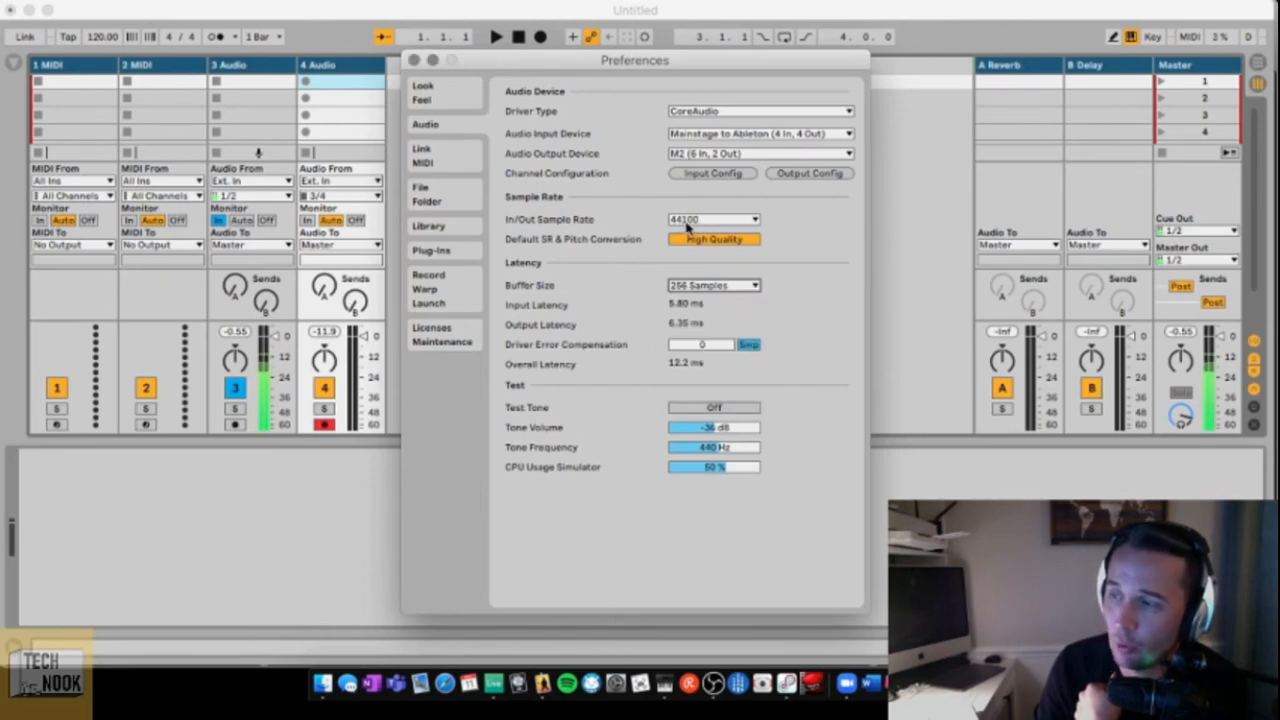
left_click(688, 221)
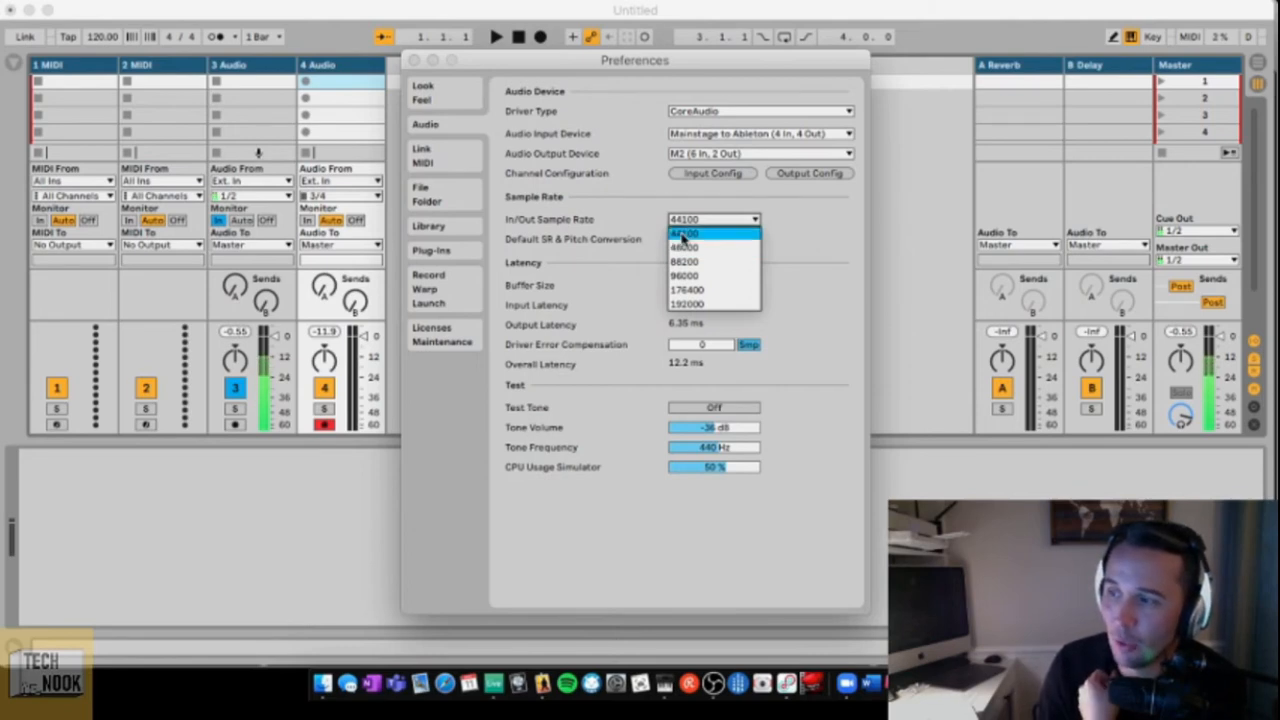
left_click(813, 222)
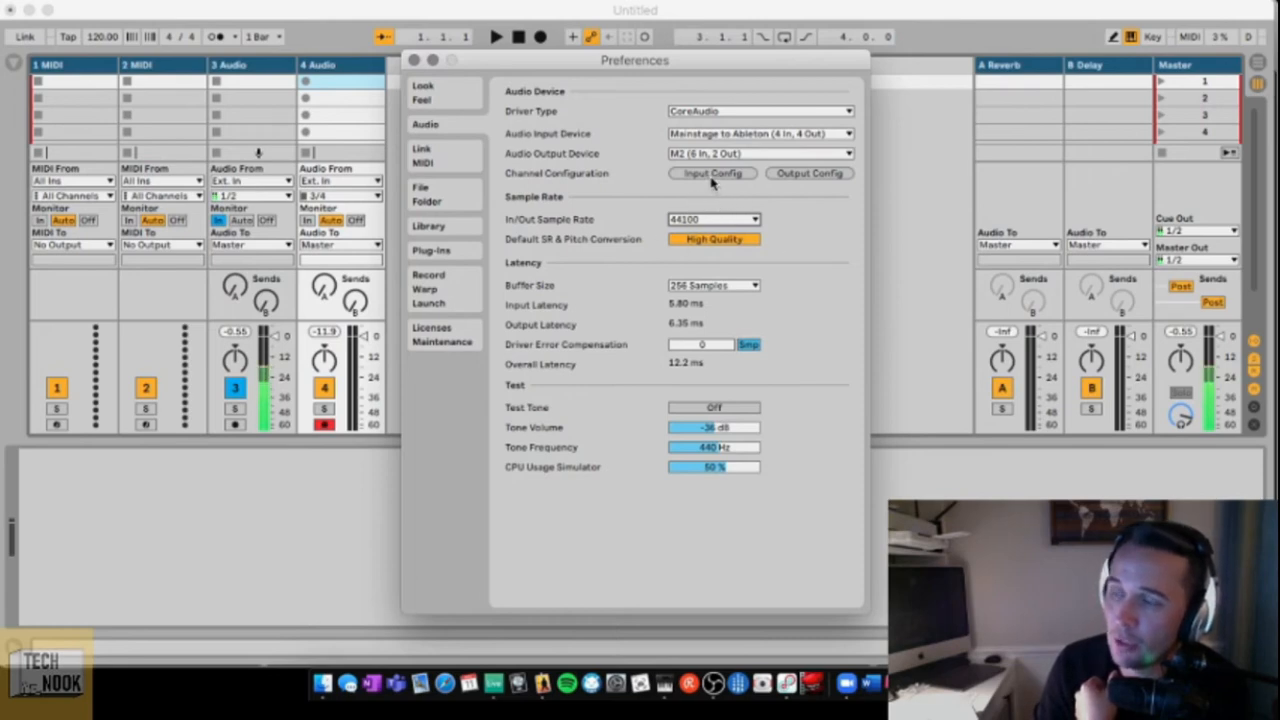
- Examine the Mainstage to Ableton output channels in Loopback, and check Live's input configuration for stereo inputs 1/2 and 3/4
left_click(808, 668)
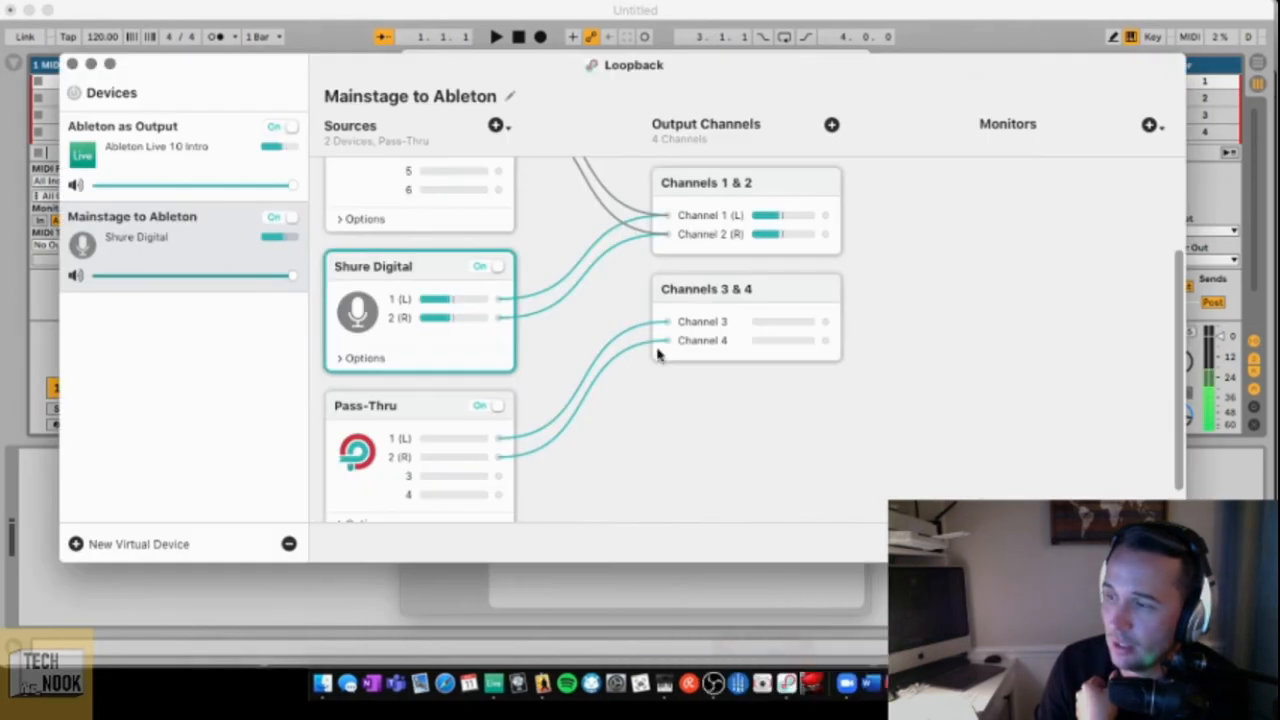
scroll(492, 200, "up", 5)
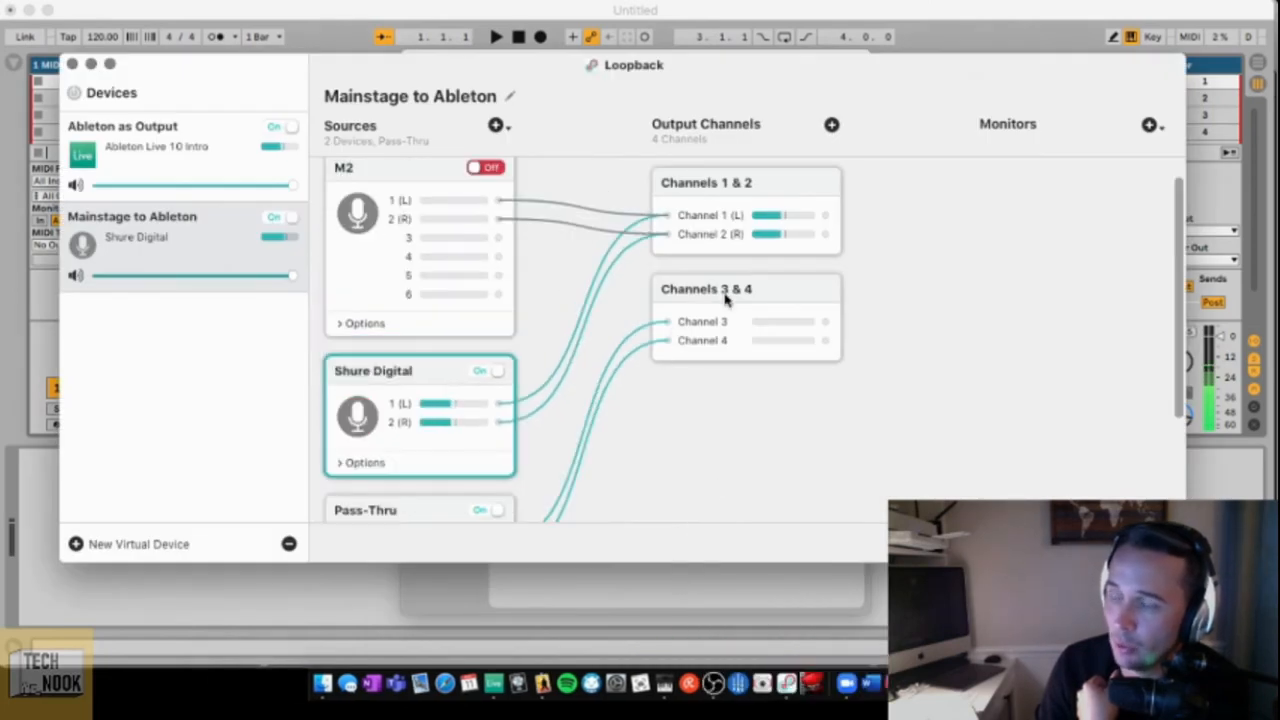
left_click(652, 596)
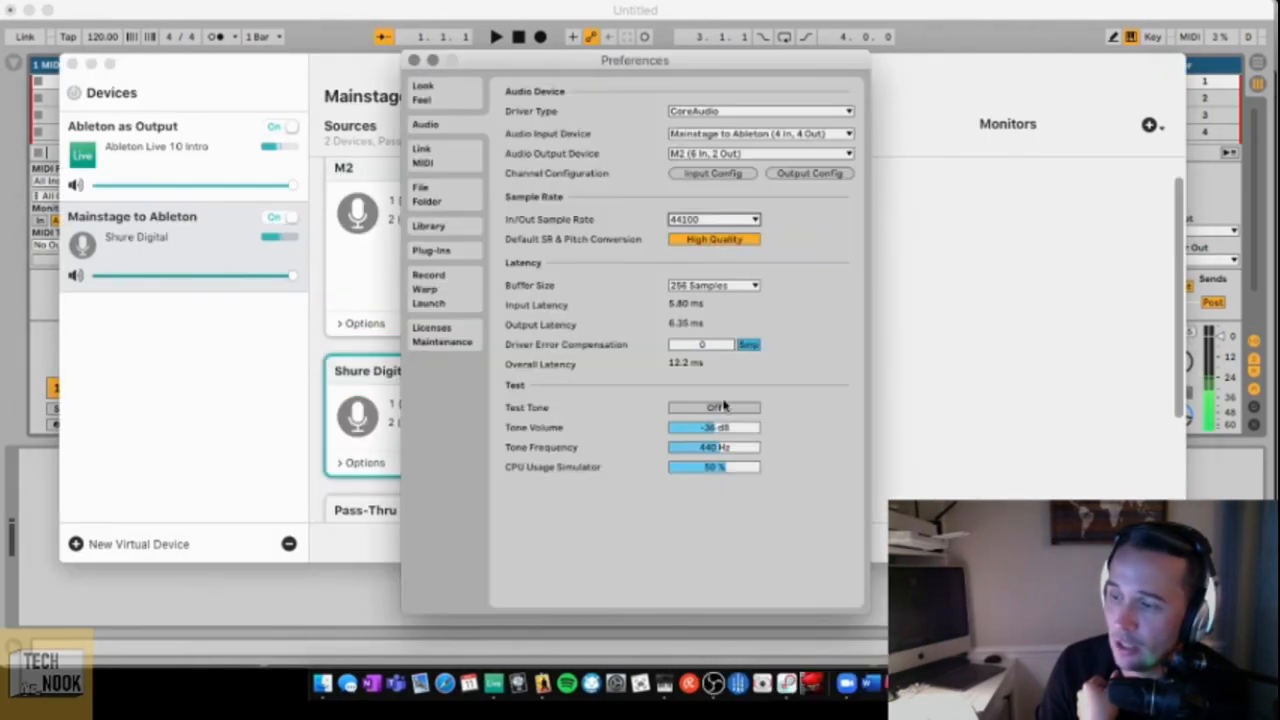
left_click(713, 175)
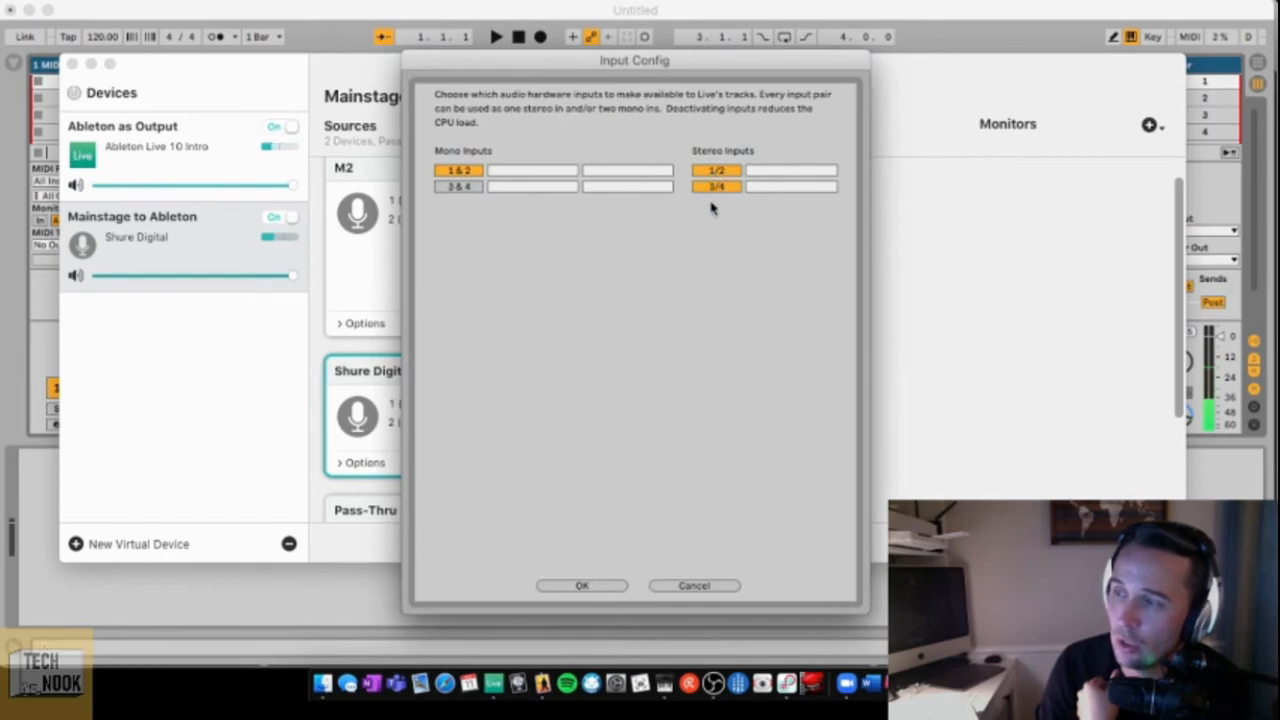
left_click(583, 586)
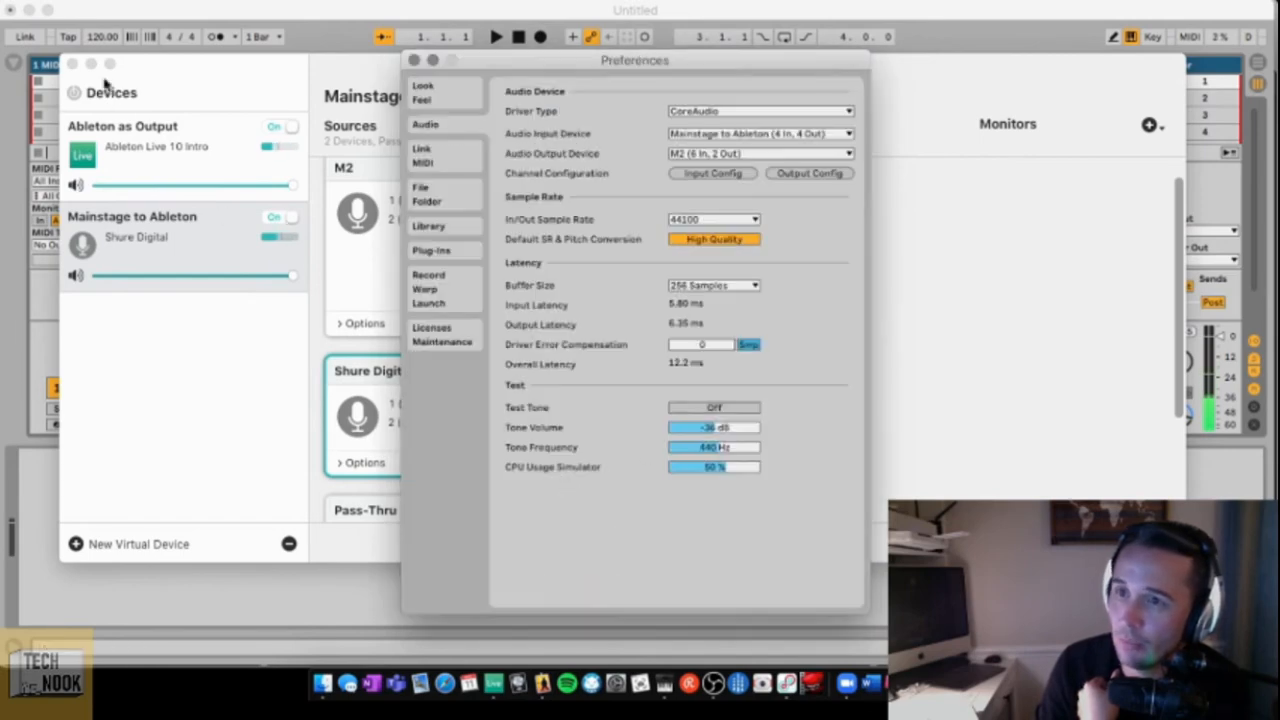
- Return to Live's mixer, switch to MainStage to view the Classic Electric Piano patch, and switch back to Live
left_click(142, 24)
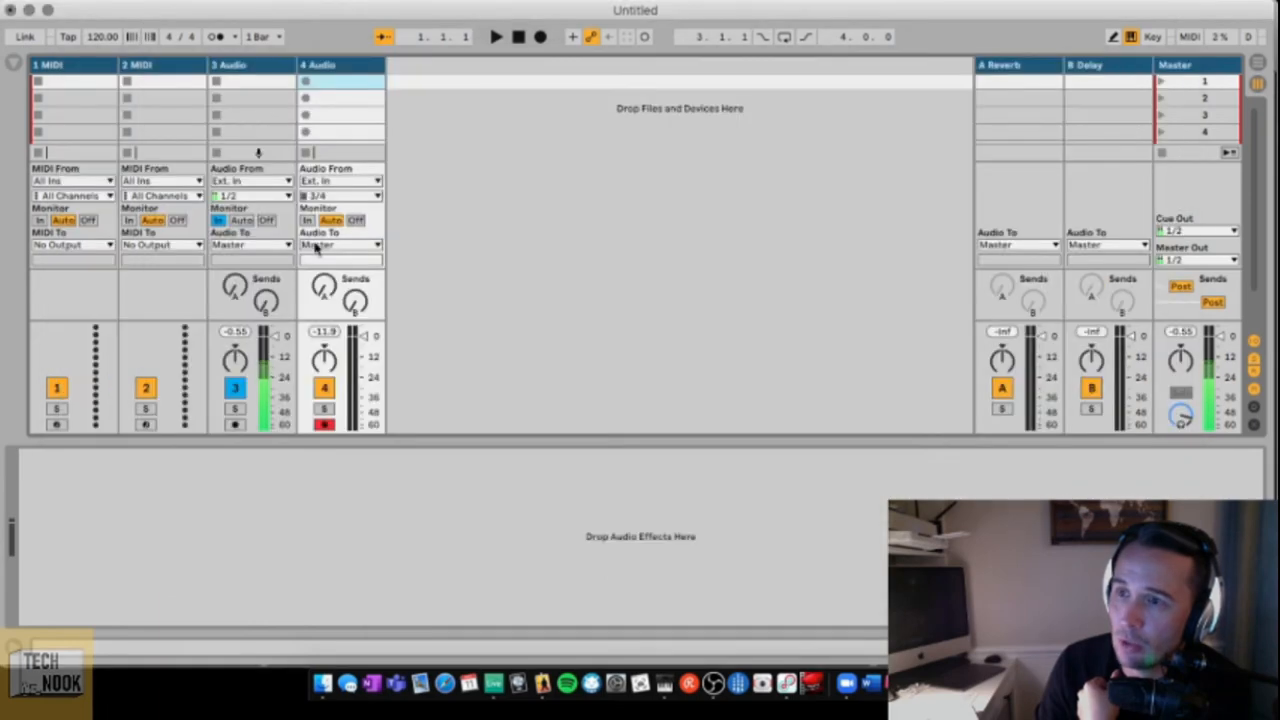
left_click(543, 670)
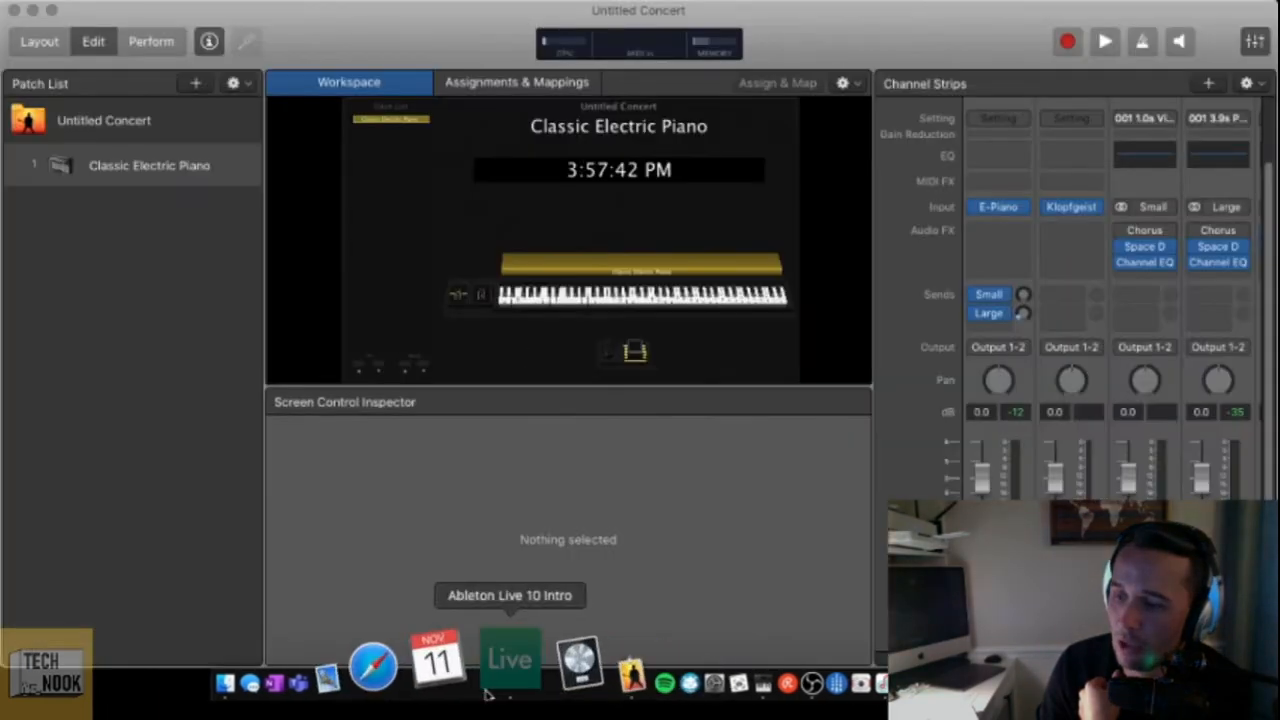
left_click(514, 683)
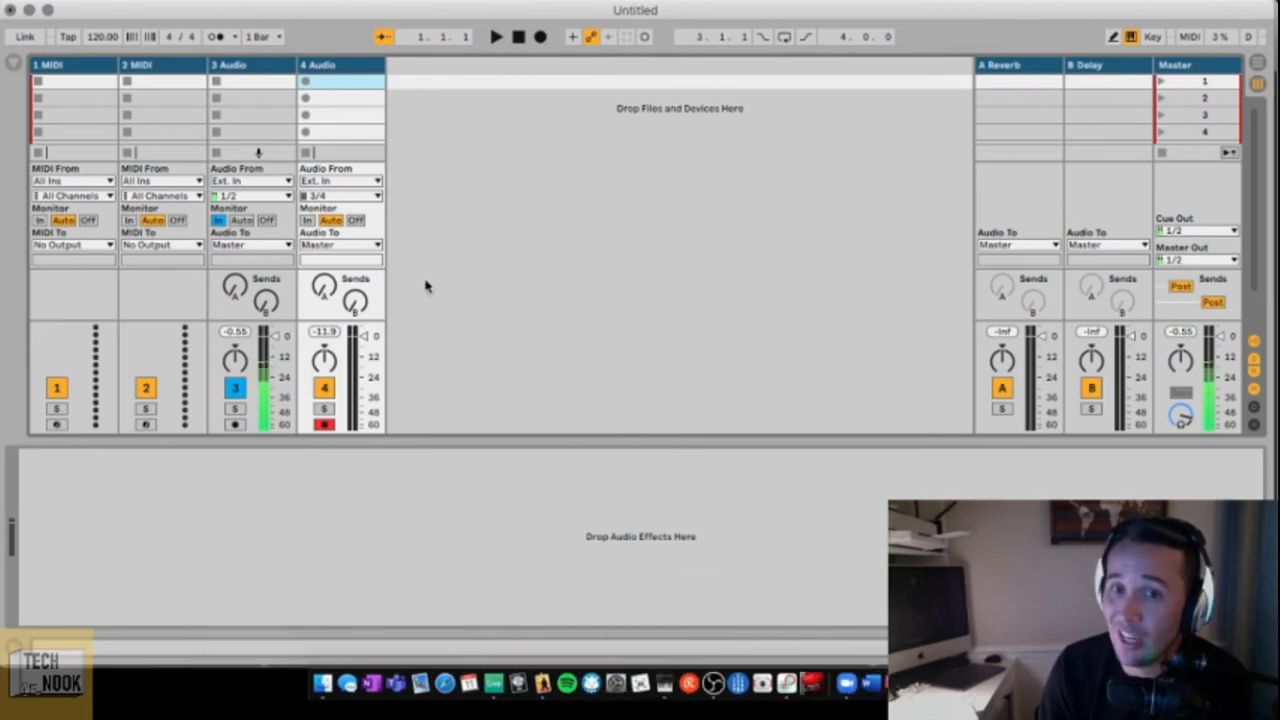
- Bring up the macOS Audio Devices window, review the Multi-Output Device 2 setup again, and return to Live
left_click(686, 666)
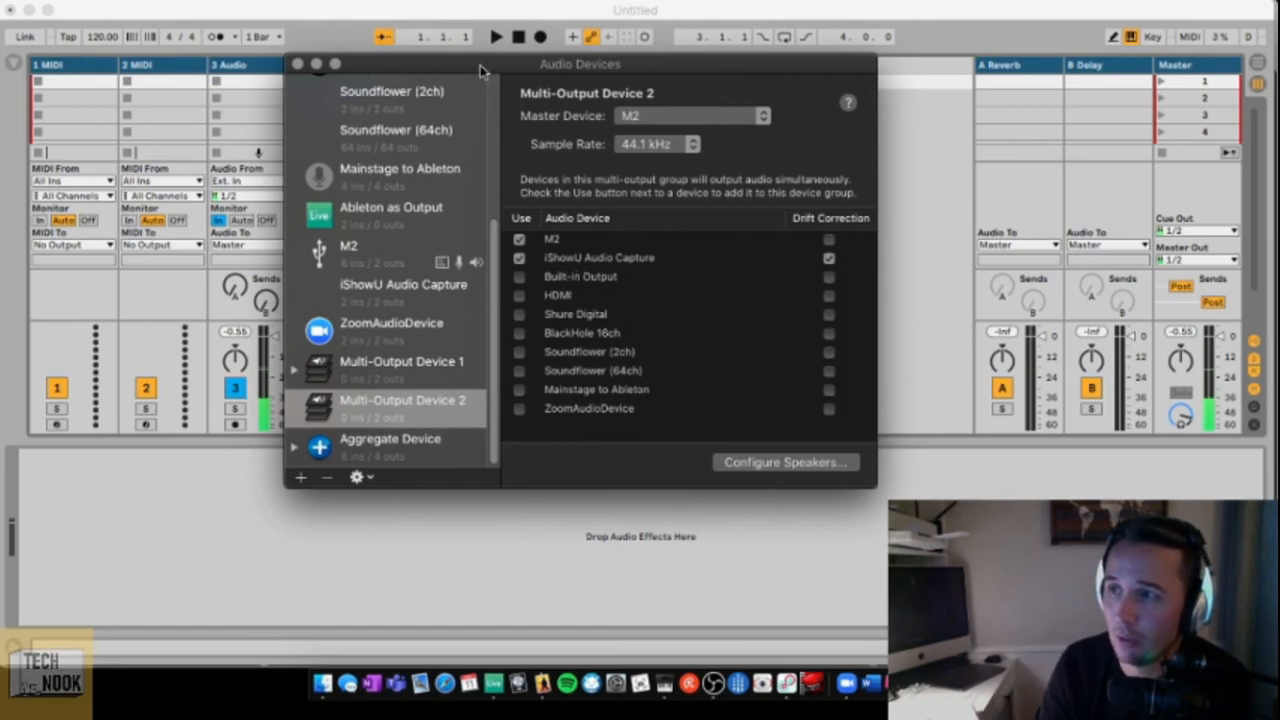
left_click_drag(484, 65, 498, 72)
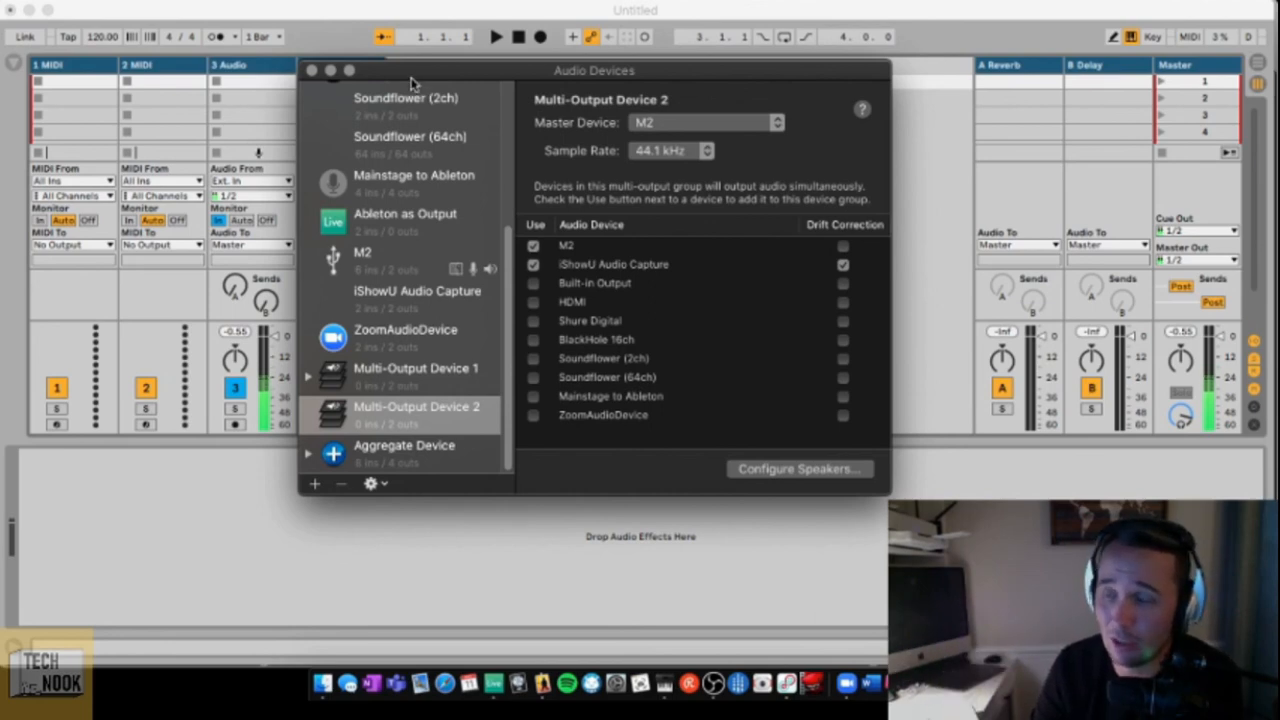
left_click(346, 18)
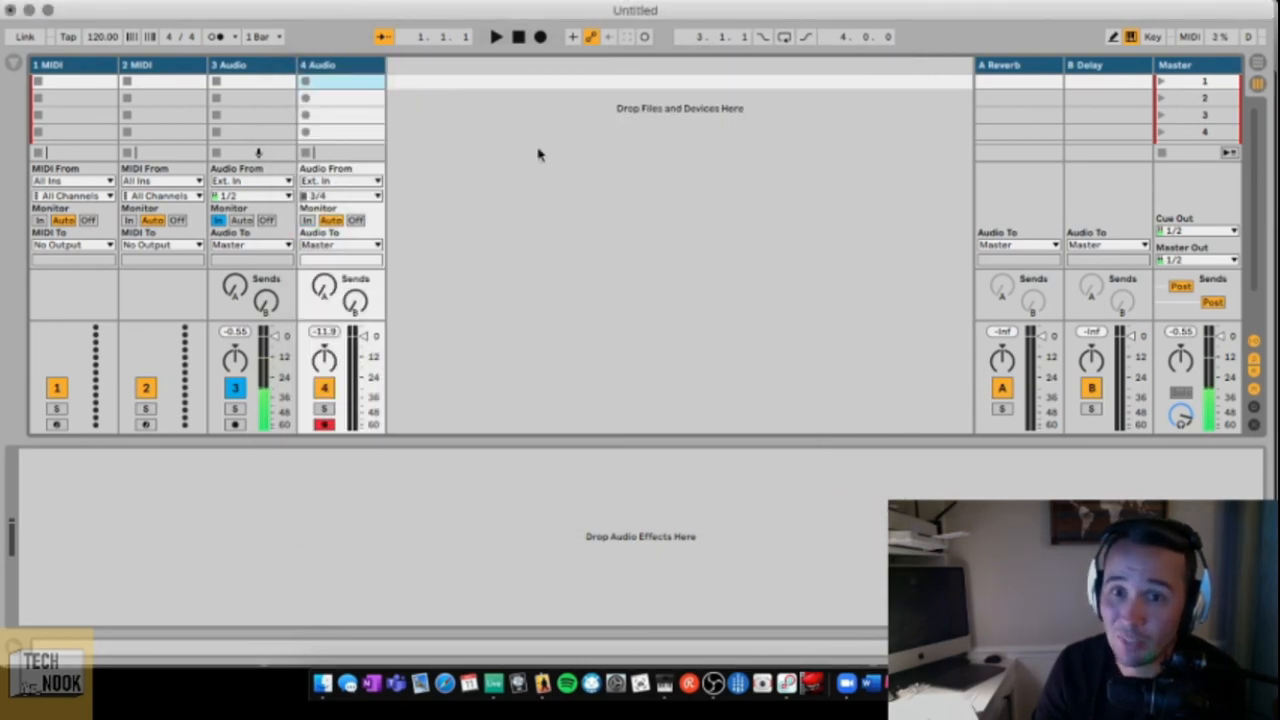